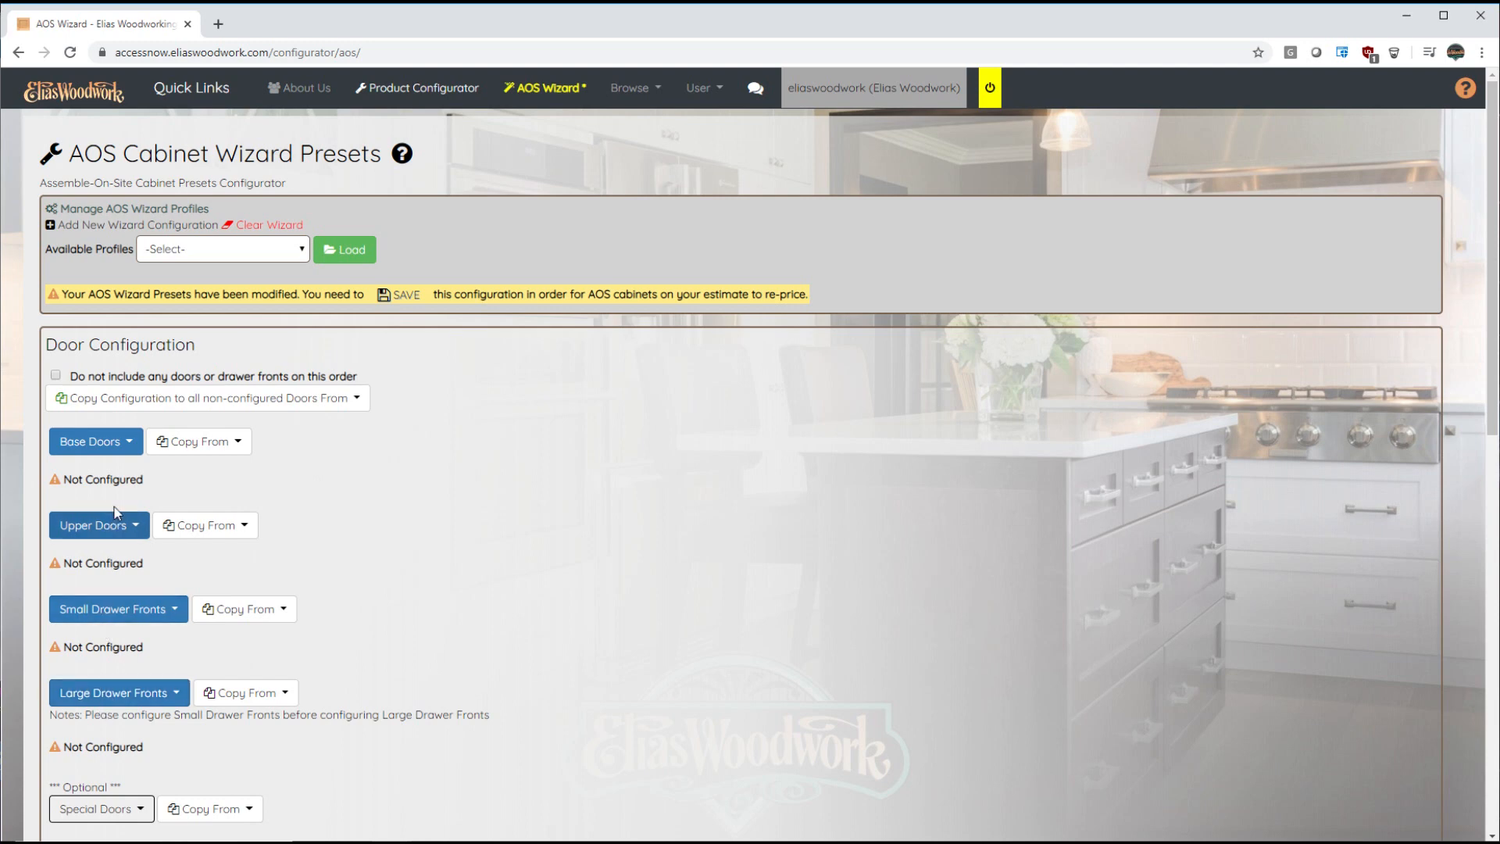
Configure the base doors as an RTF Cabinet Door with route pattern A6001 (Square Routed Door).
{"action": "left_click", "coordinate": [125, 450]}
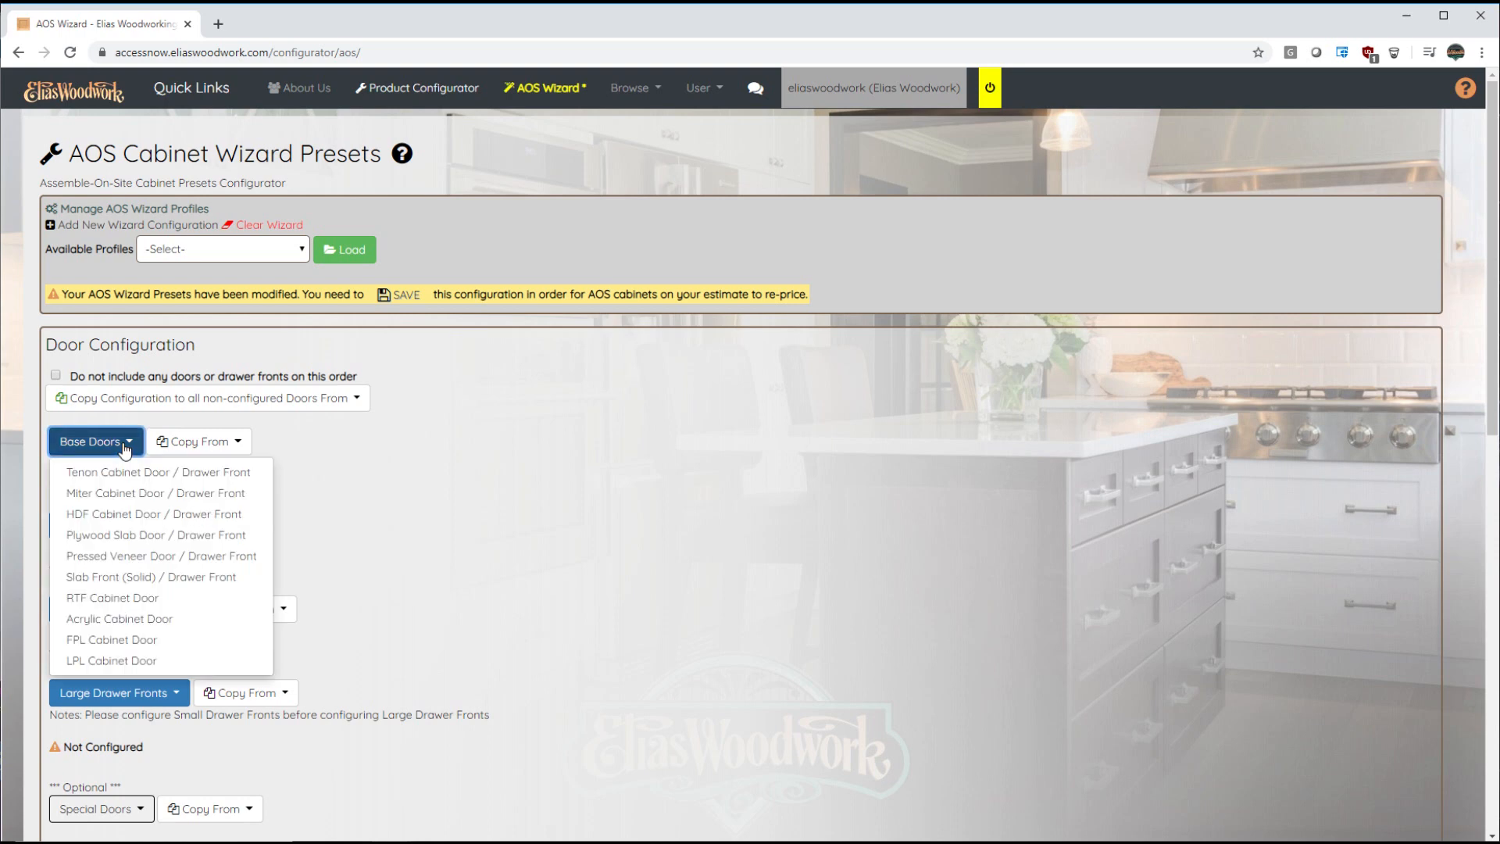
{"action": "left_click", "coordinate": [115, 600]}
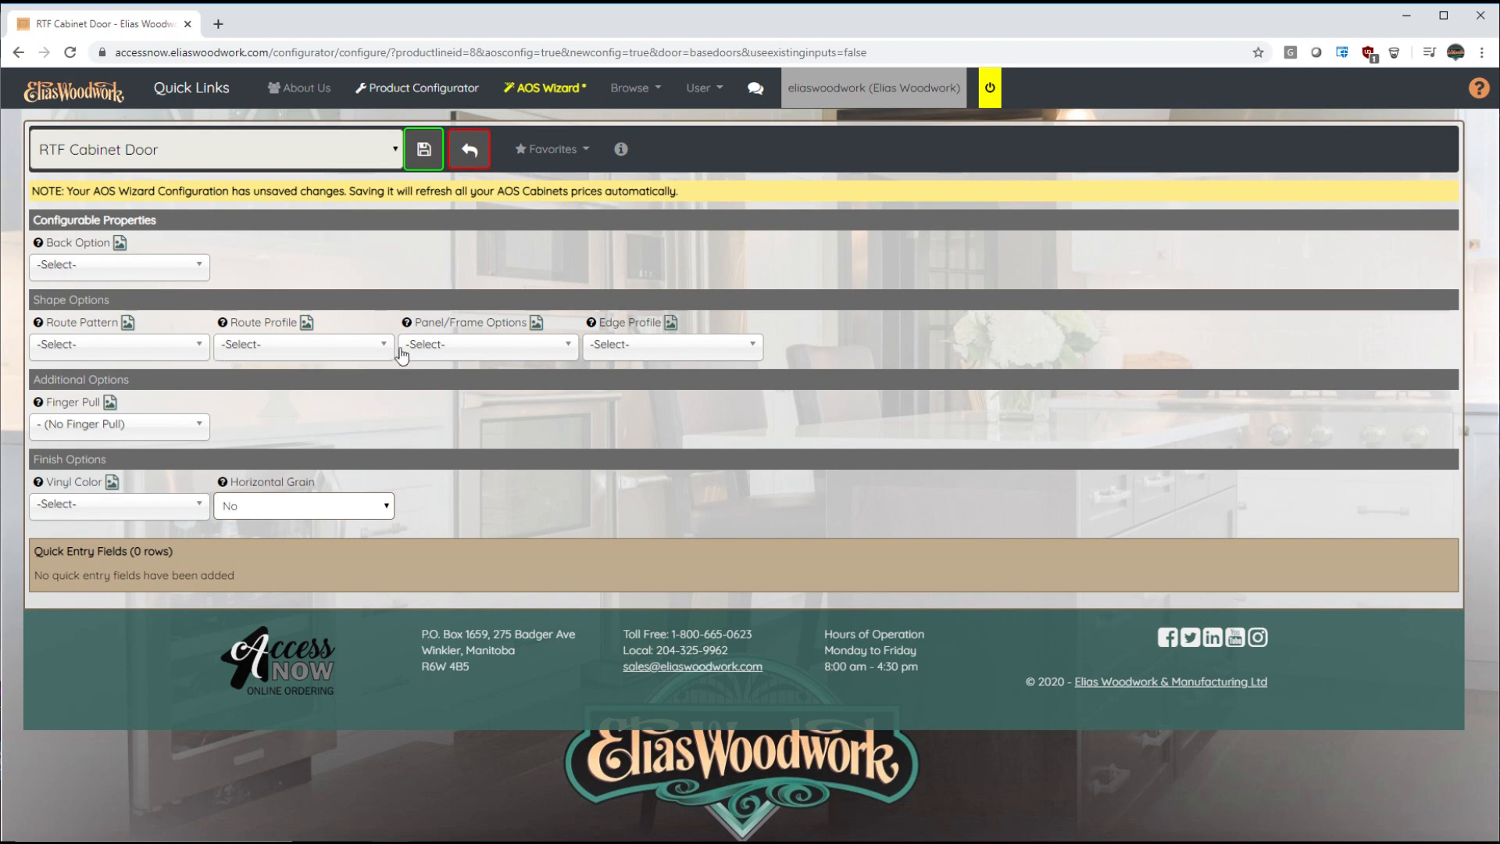
{"action": "left_click", "coordinate": [575, 152]}
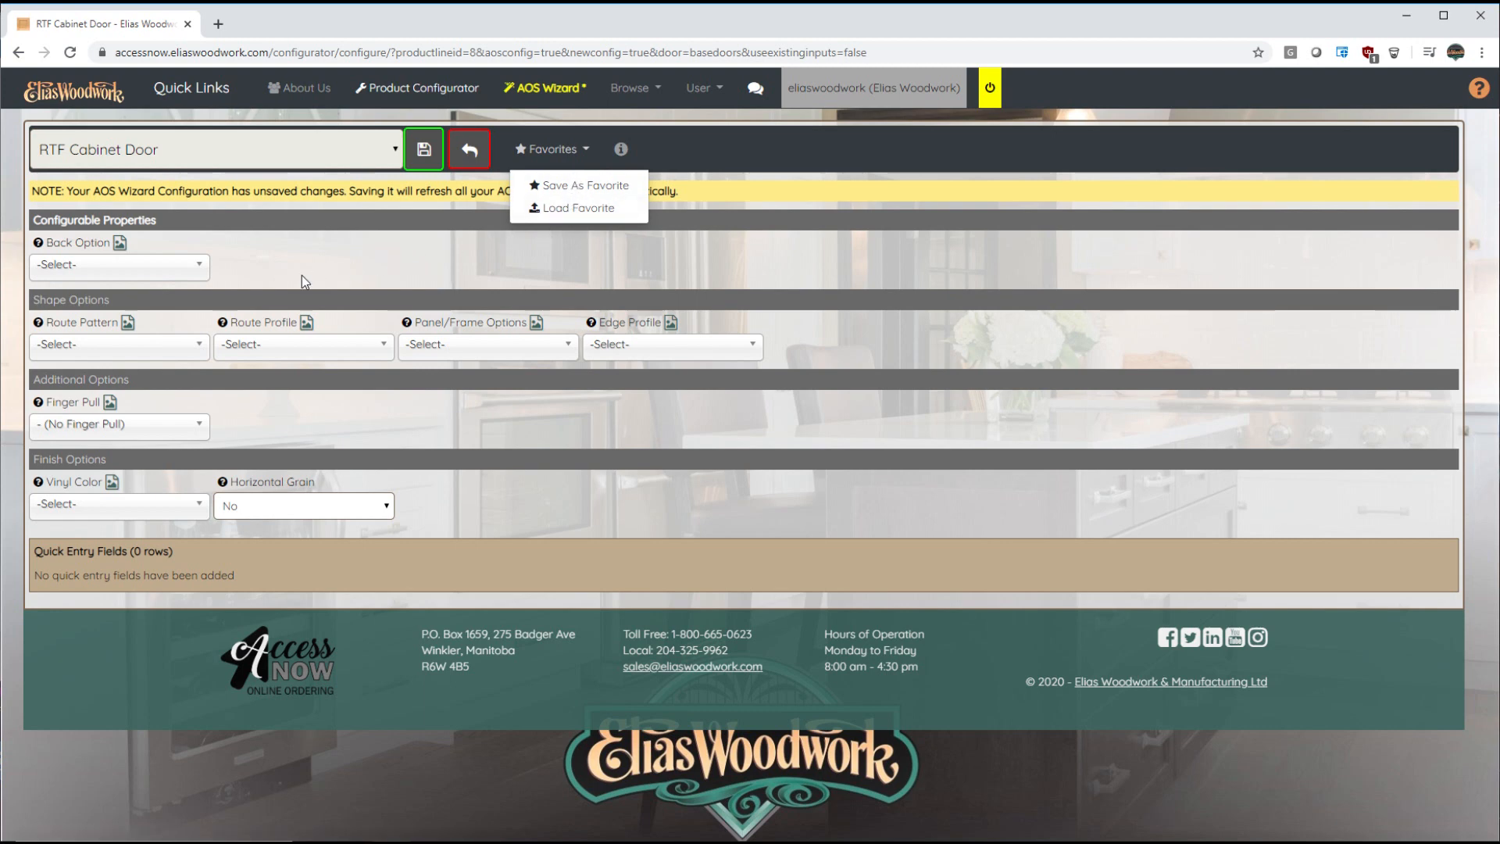
{"action": "left_click", "coordinate": [188, 347]}
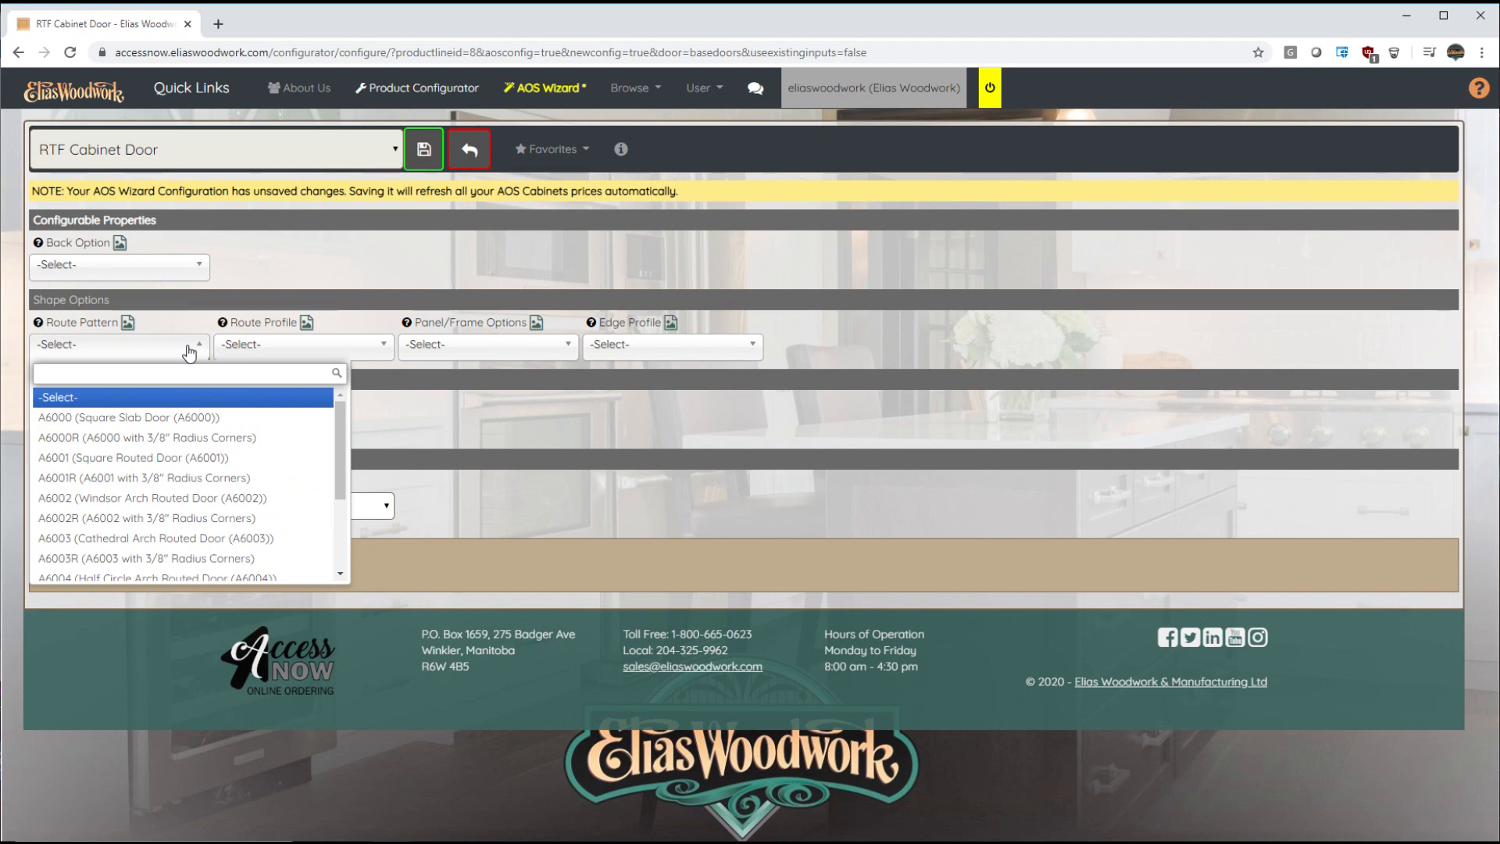
{"action": "left_click", "coordinate": [129, 321]}
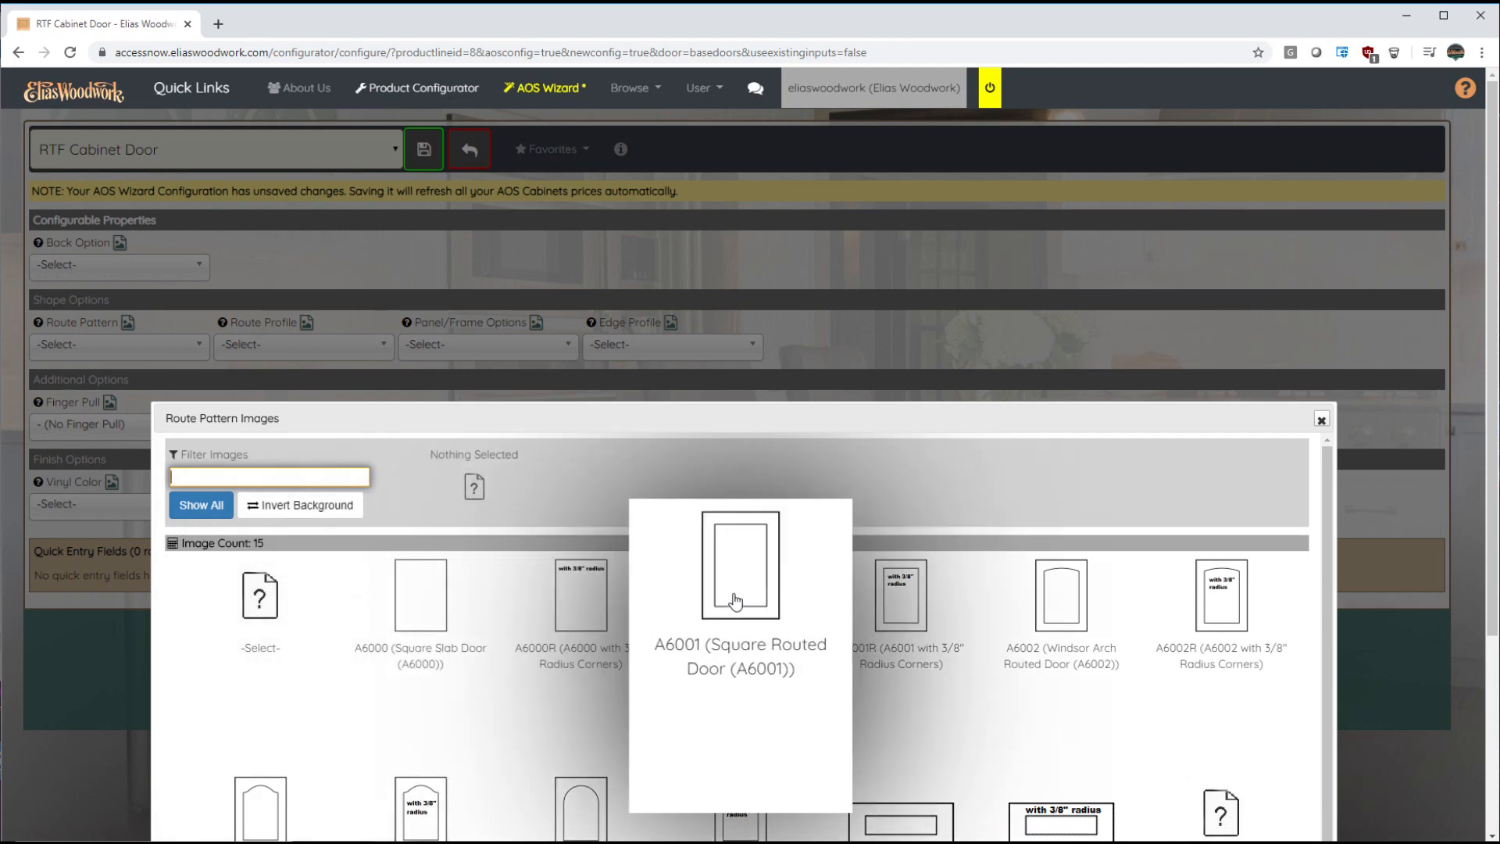
{"action": "left_click", "coordinate": [727, 605]}
Set the base door's route profile to 166 and its panel/frame option to 1 (1 Single Panel).
{"action": "left_click", "coordinate": [372, 353]}
{"action": "type", "text": "166"}
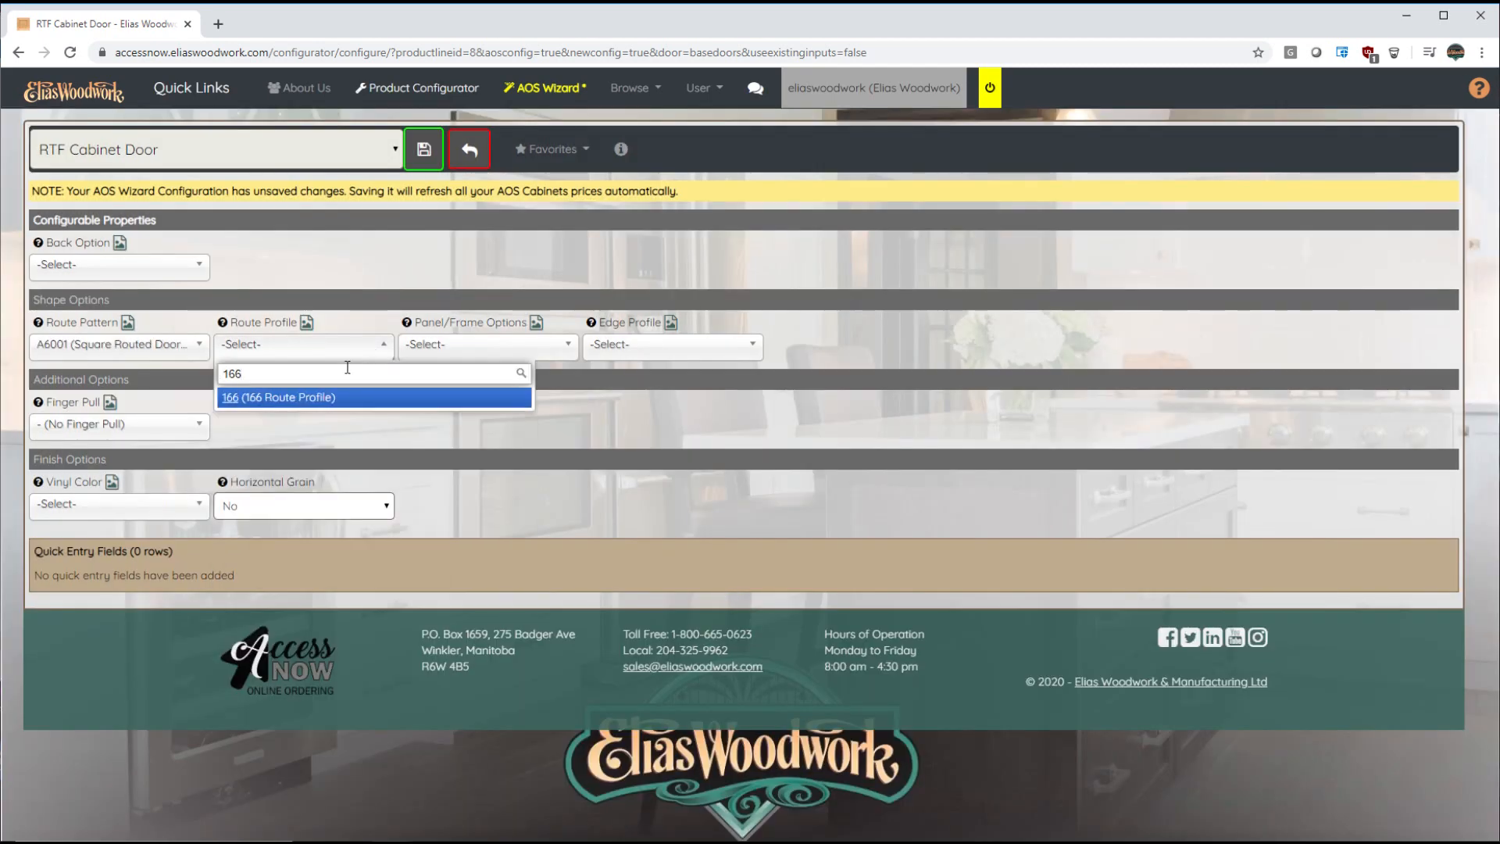
{"action": "left_click", "coordinate": [293, 398]}
{"action": "left_click", "coordinate": [546, 352]}
{"action": "left_click", "coordinate": [618, 419]}
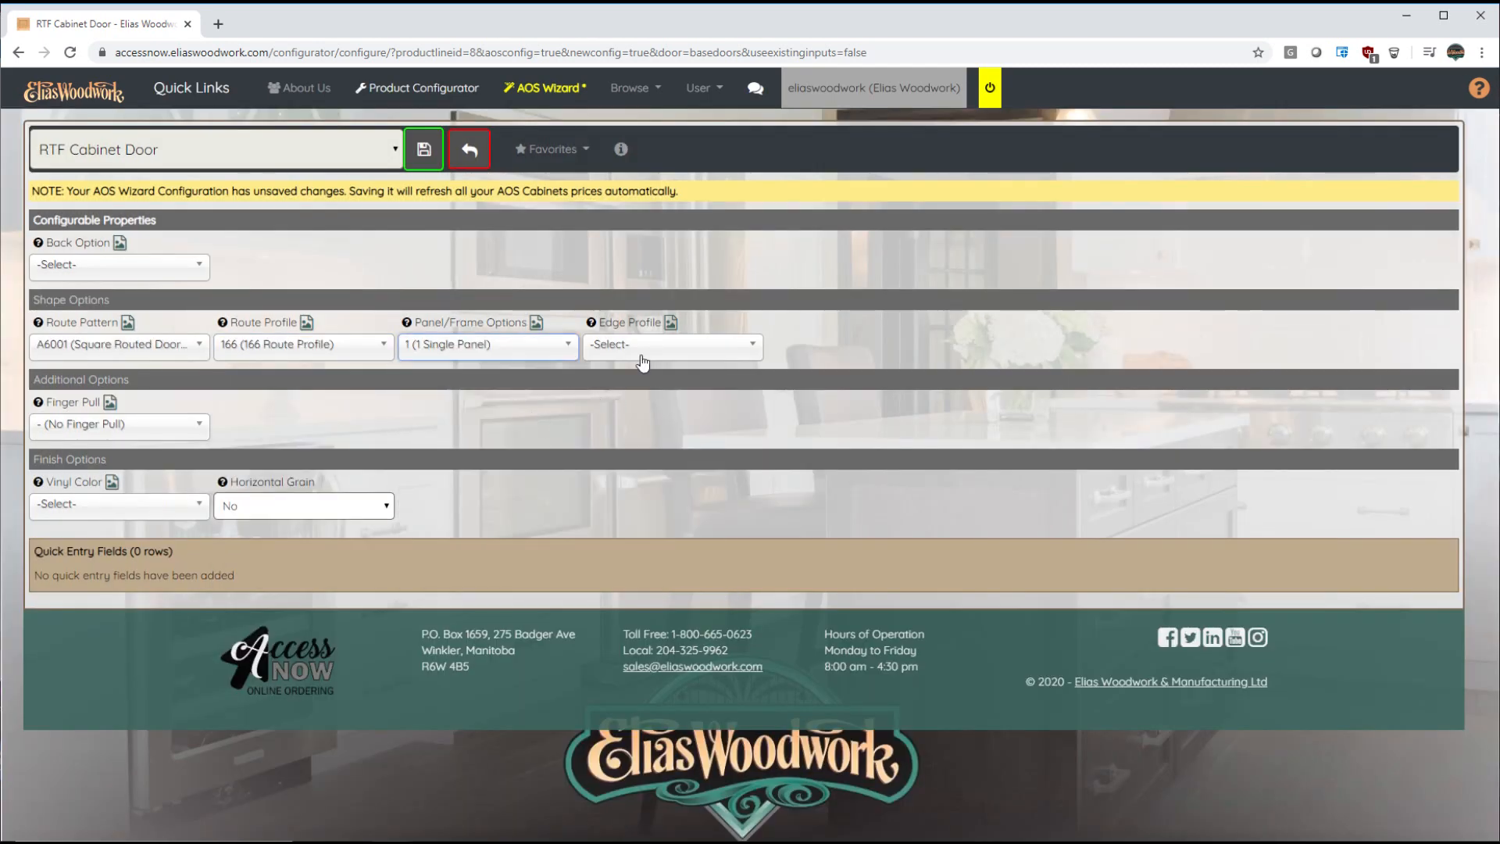
Choose B (1/8 Radius Edge) as the base door's edge profile from the profile images.
{"action": "left_click", "coordinate": [654, 345]}
{"action": "left_click", "coordinate": [671, 322]}
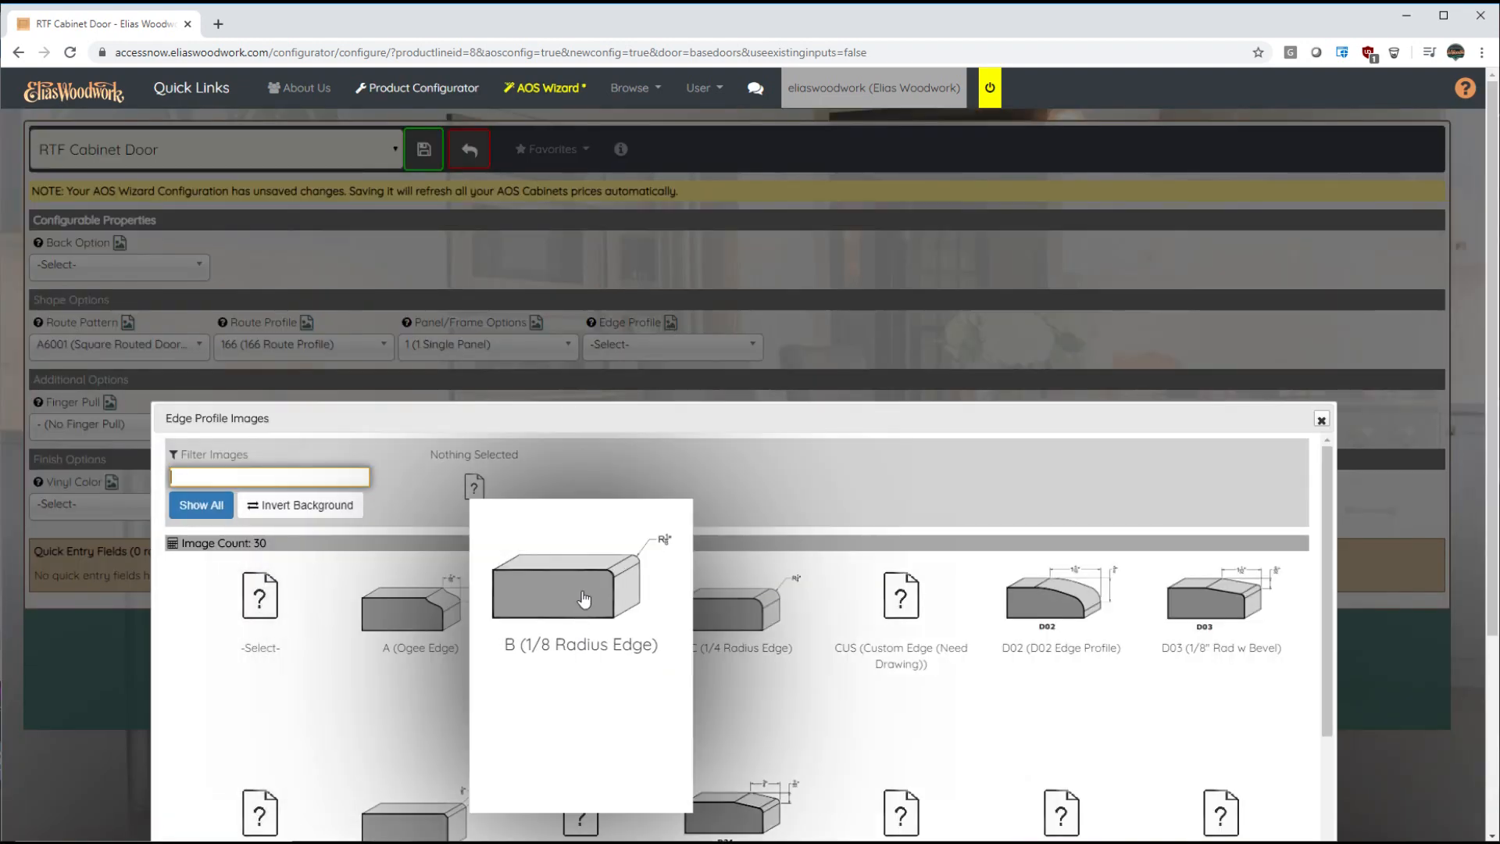
{"action": "left_click", "coordinate": [583, 594]}
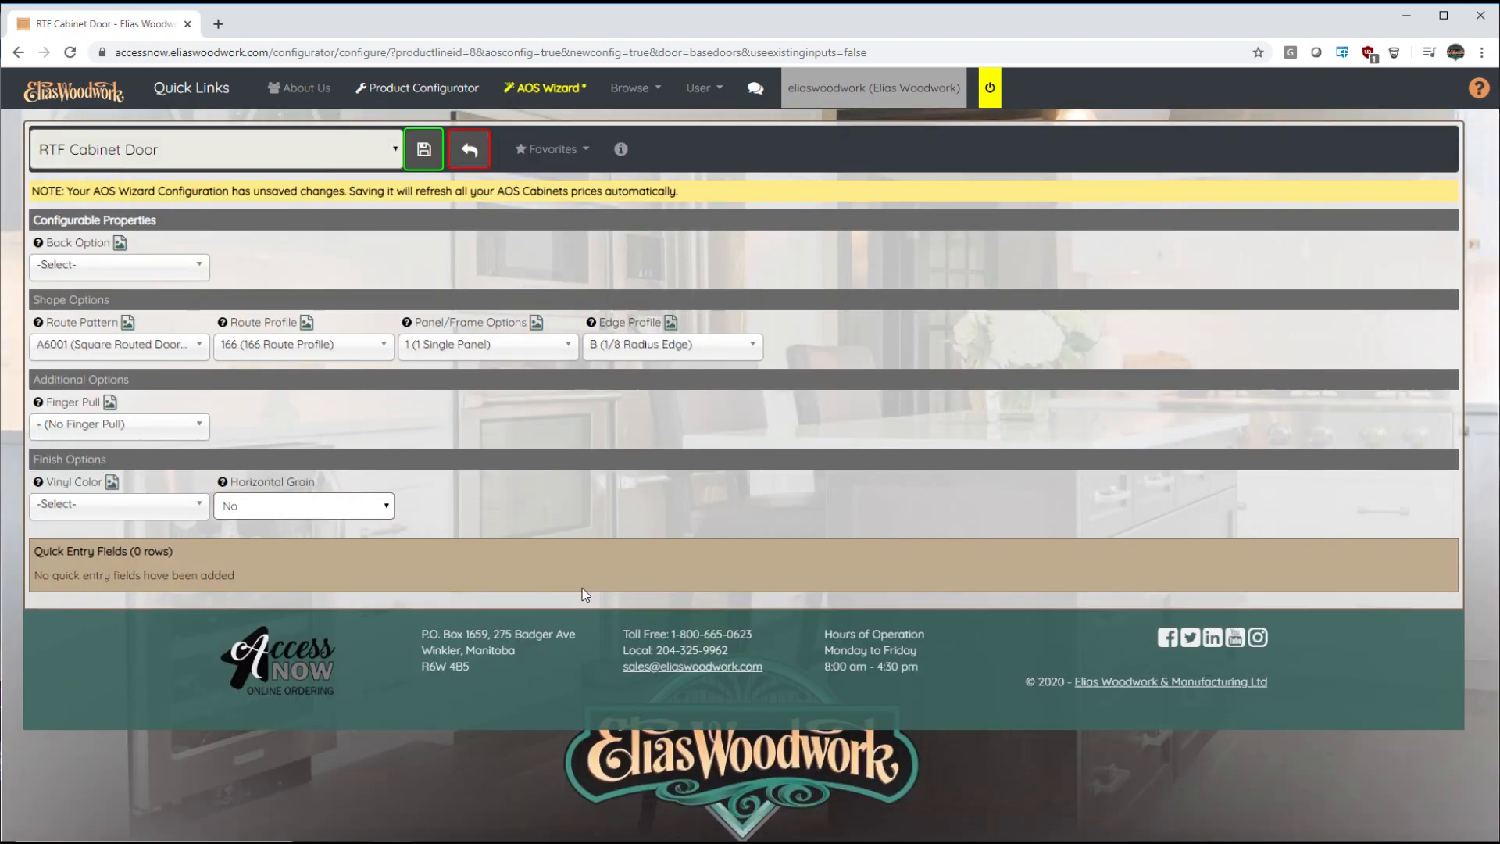
Choose W081 (Gibraltar) as the base door's vinyl color from the color images.
{"action": "left_click", "coordinate": [184, 514]}
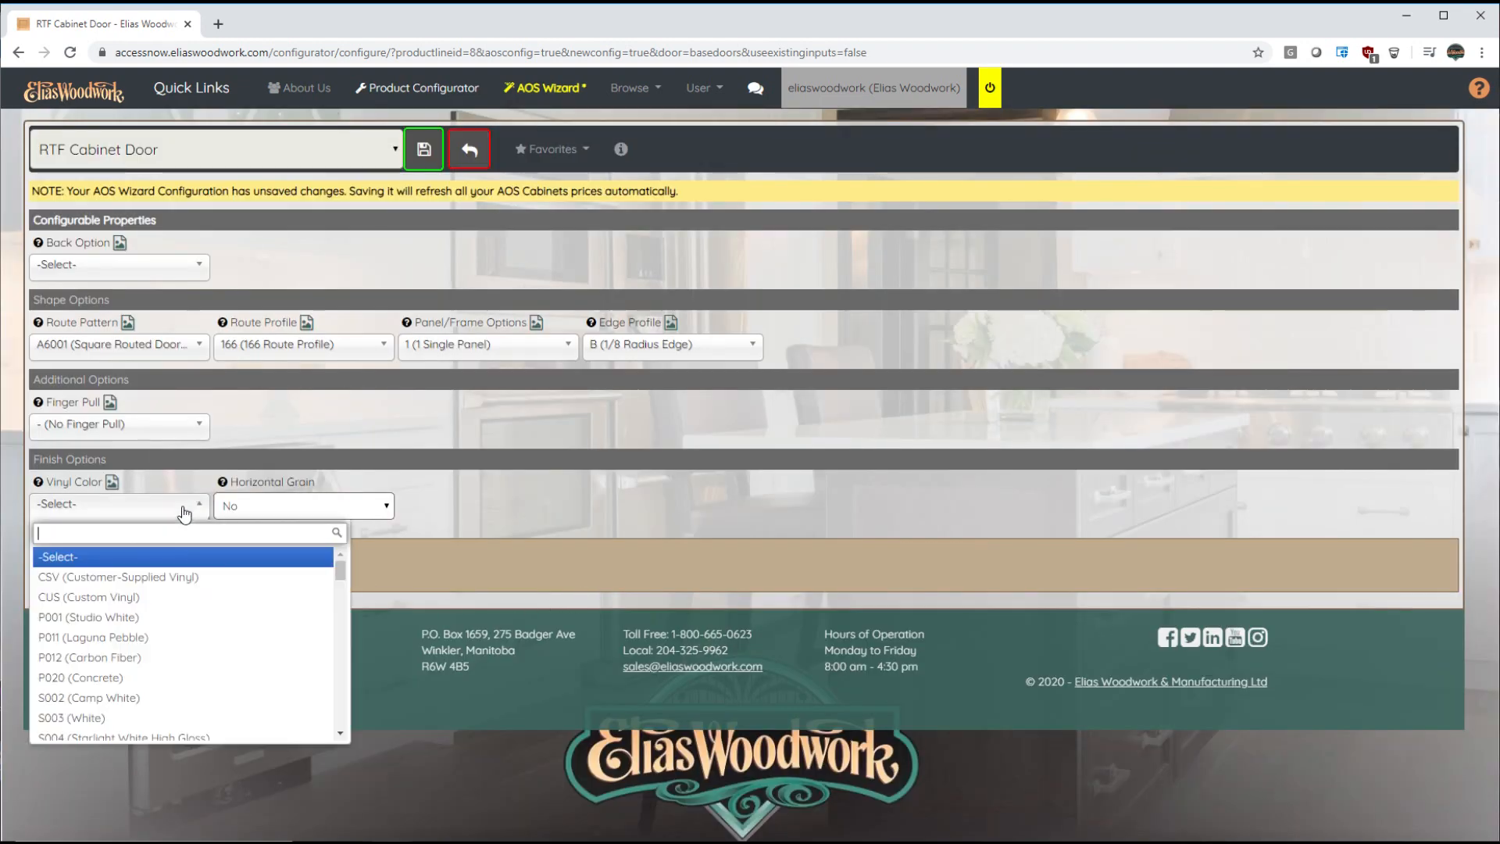
{"action": "left_click", "coordinate": [112, 482]}
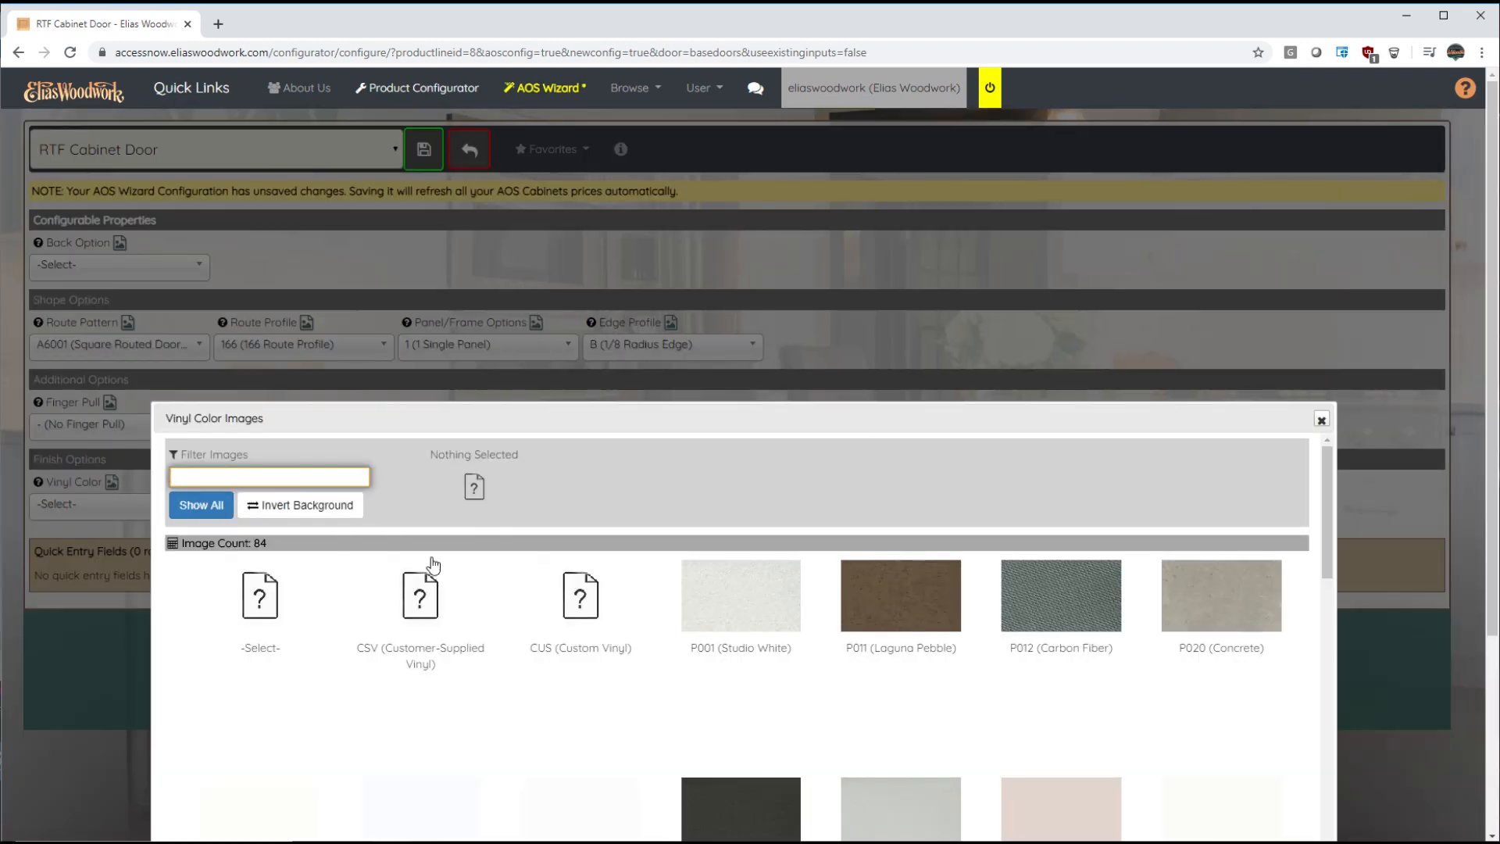
{"action": "scroll", "coordinate": [636, 598], "scroll_direction": "down", "scroll_amount": 20}
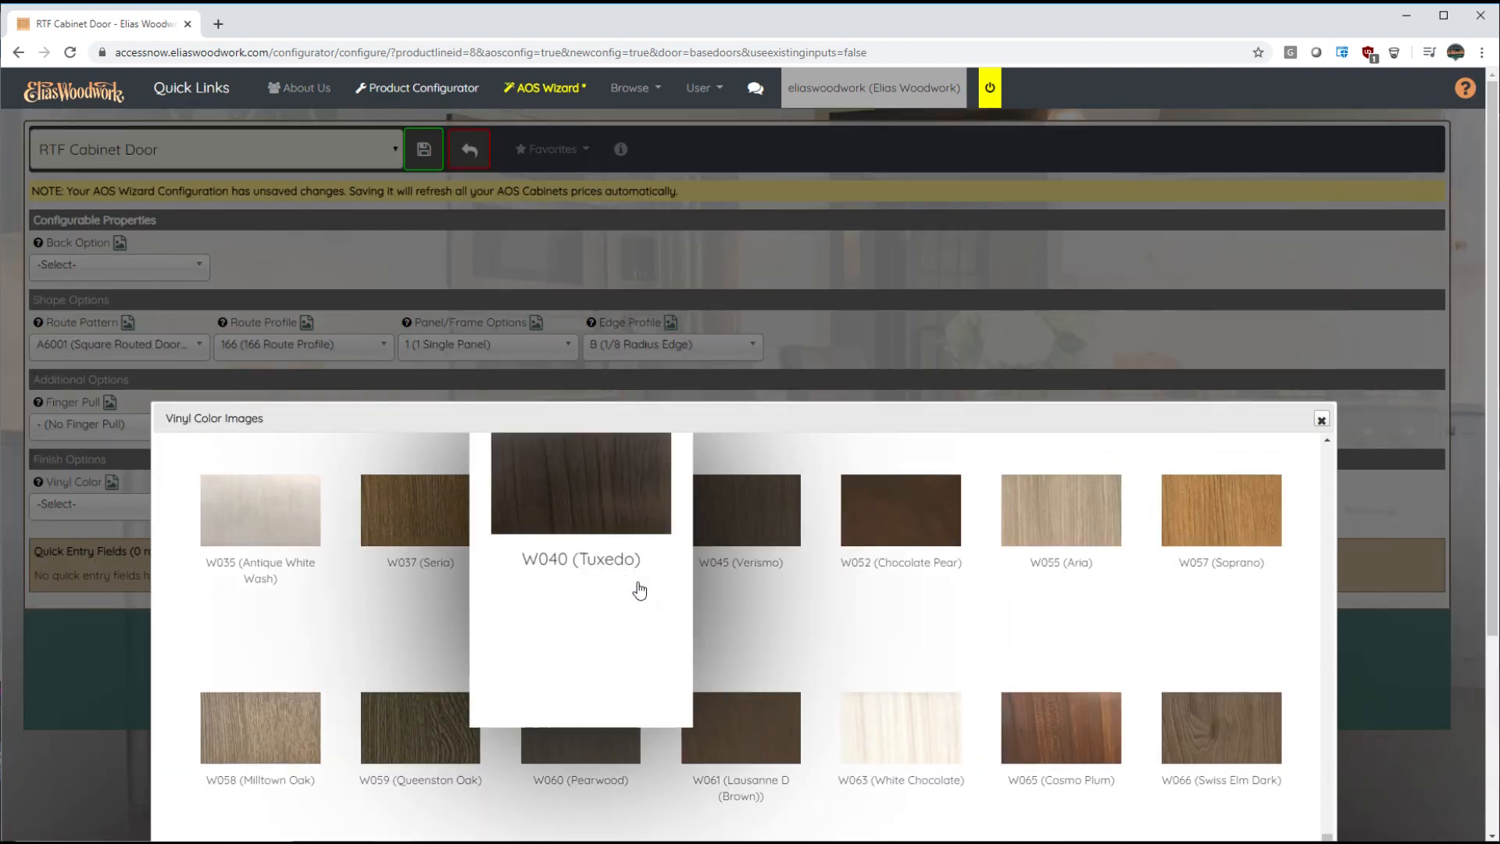
{"action": "scroll", "coordinate": [636, 590], "scroll_direction": "down", "scroll_amount": 4}
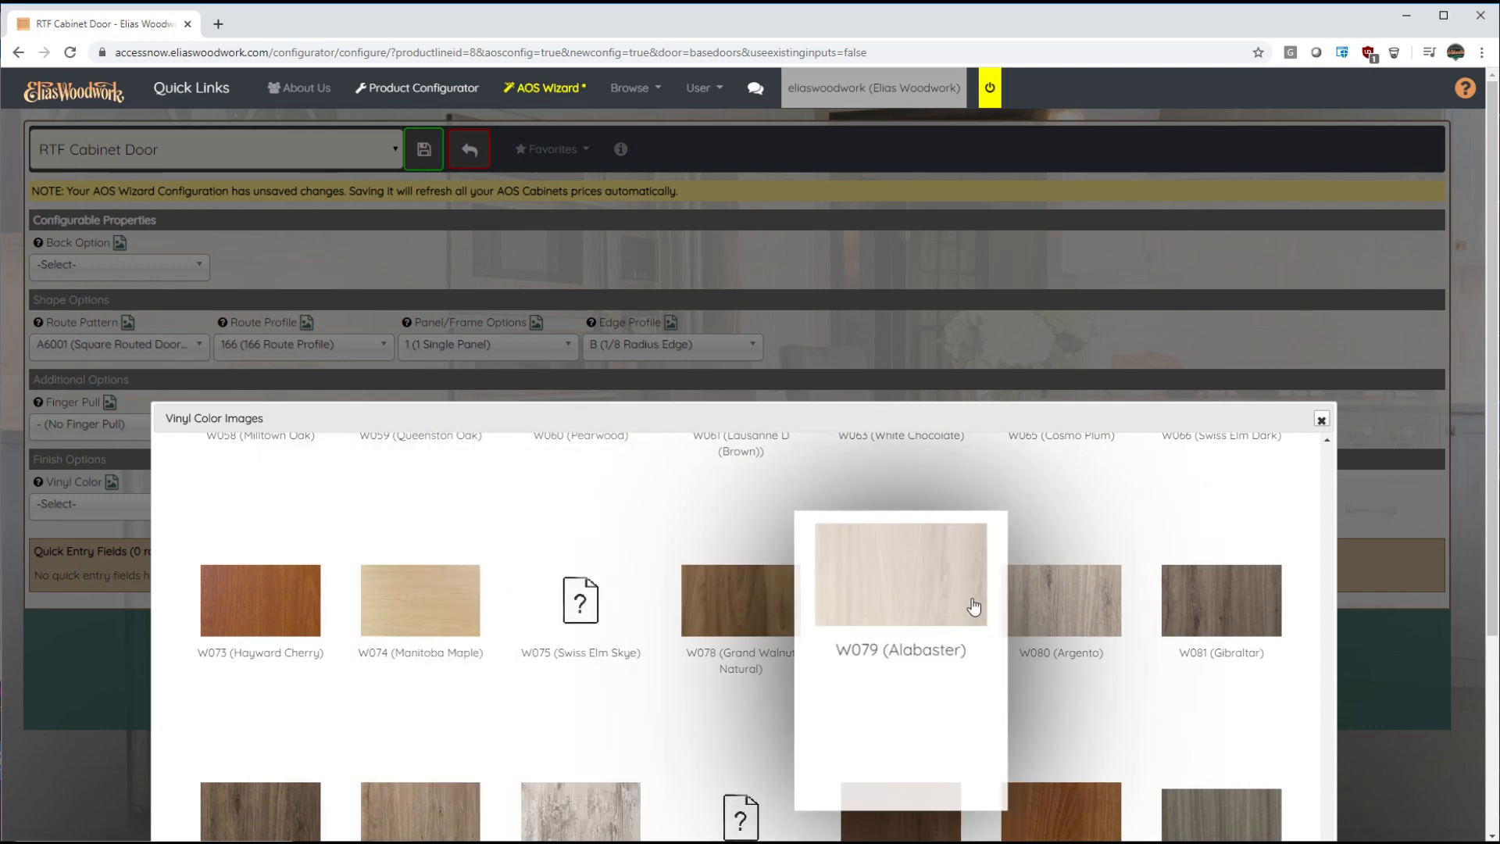
{"action": "left_click", "coordinate": [1210, 593]}
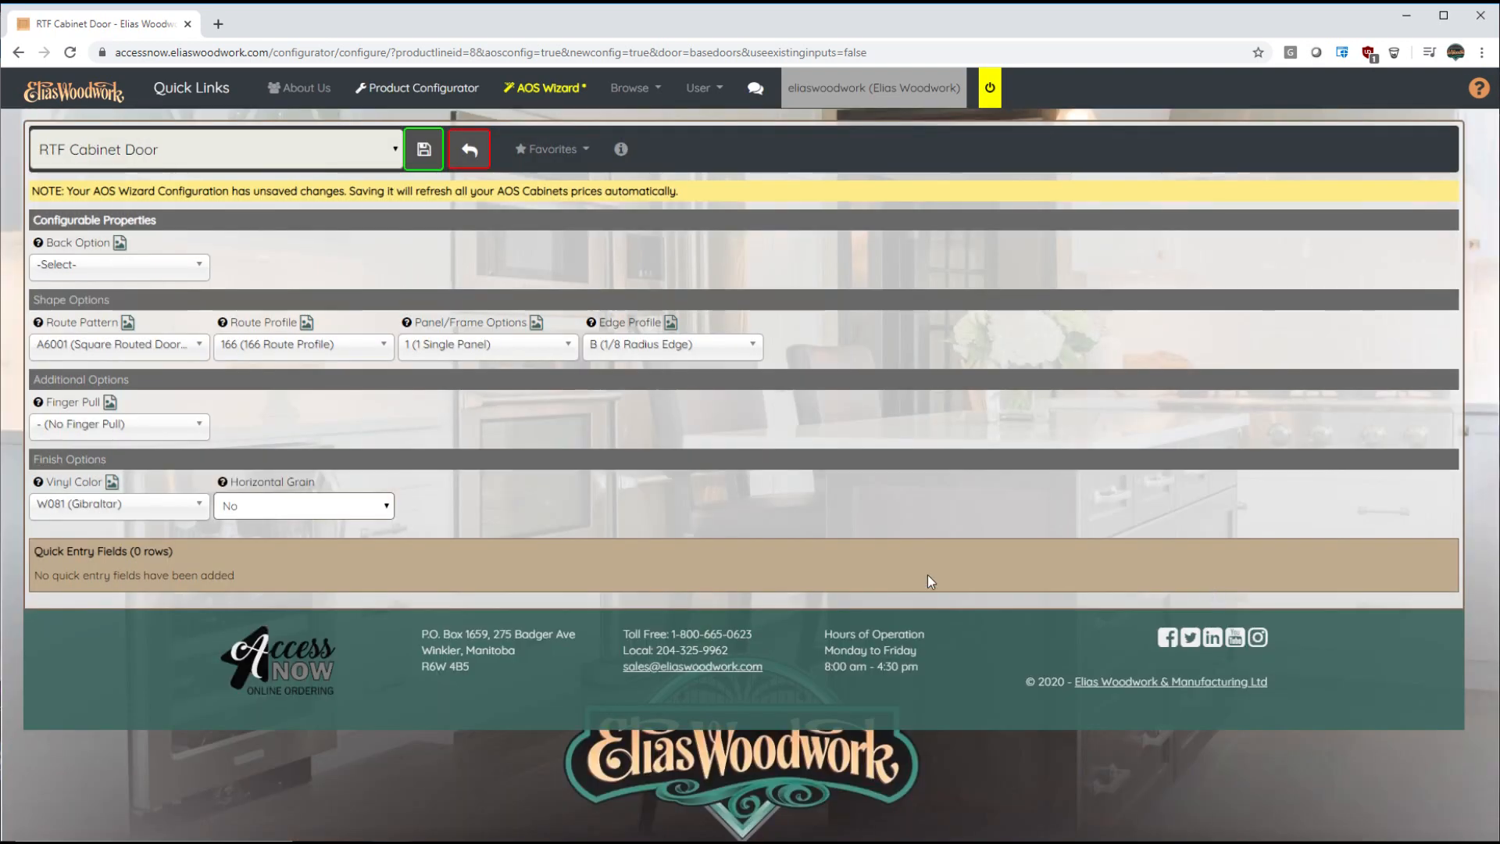
Set the base door's back option to Matching Back and save the base door configuration.
{"action": "left_click", "coordinate": [172, 271]}
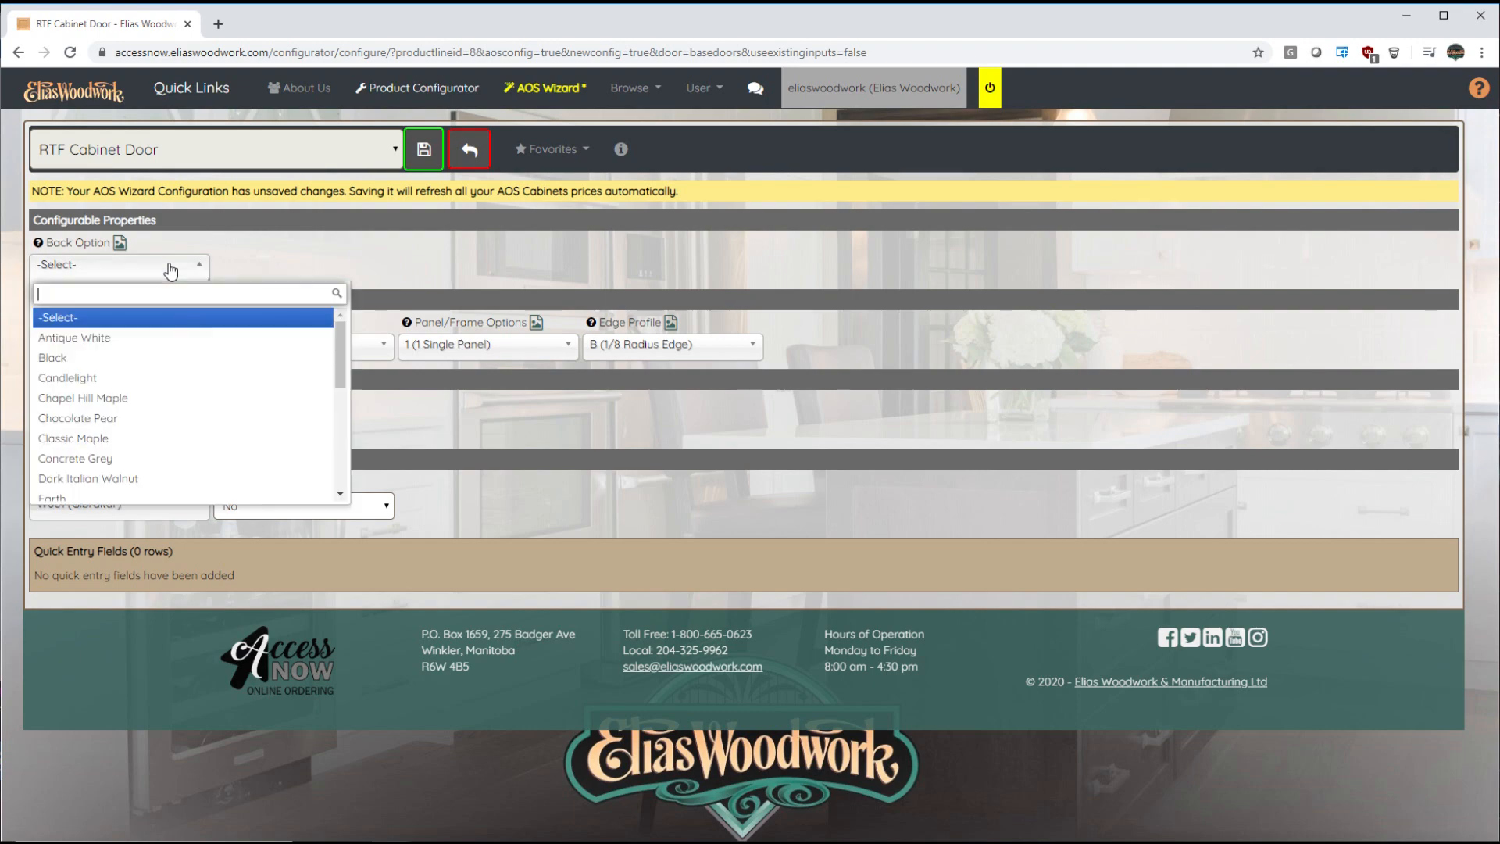
{"action": "left_click", "coordinate": [119, 243]}
{"action": "scroll", "coordinate": [612, 500], "scroll_direction": "down", "scroll_amount": 10}
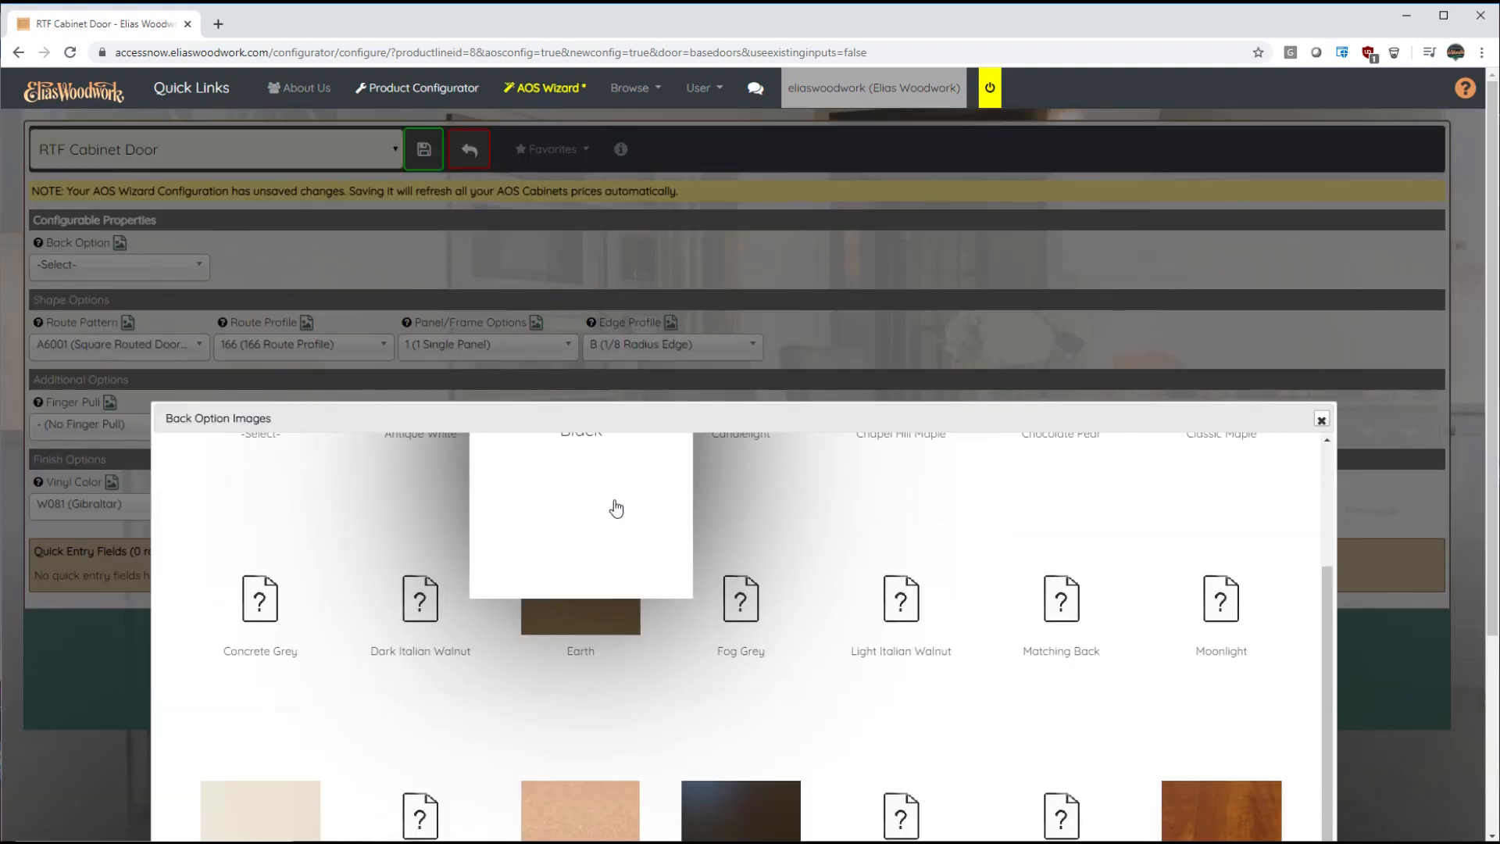
{"action": "scroll", "coordinate": [1028, 682], "scroll_direction": "up", "scroll_amount": 10}
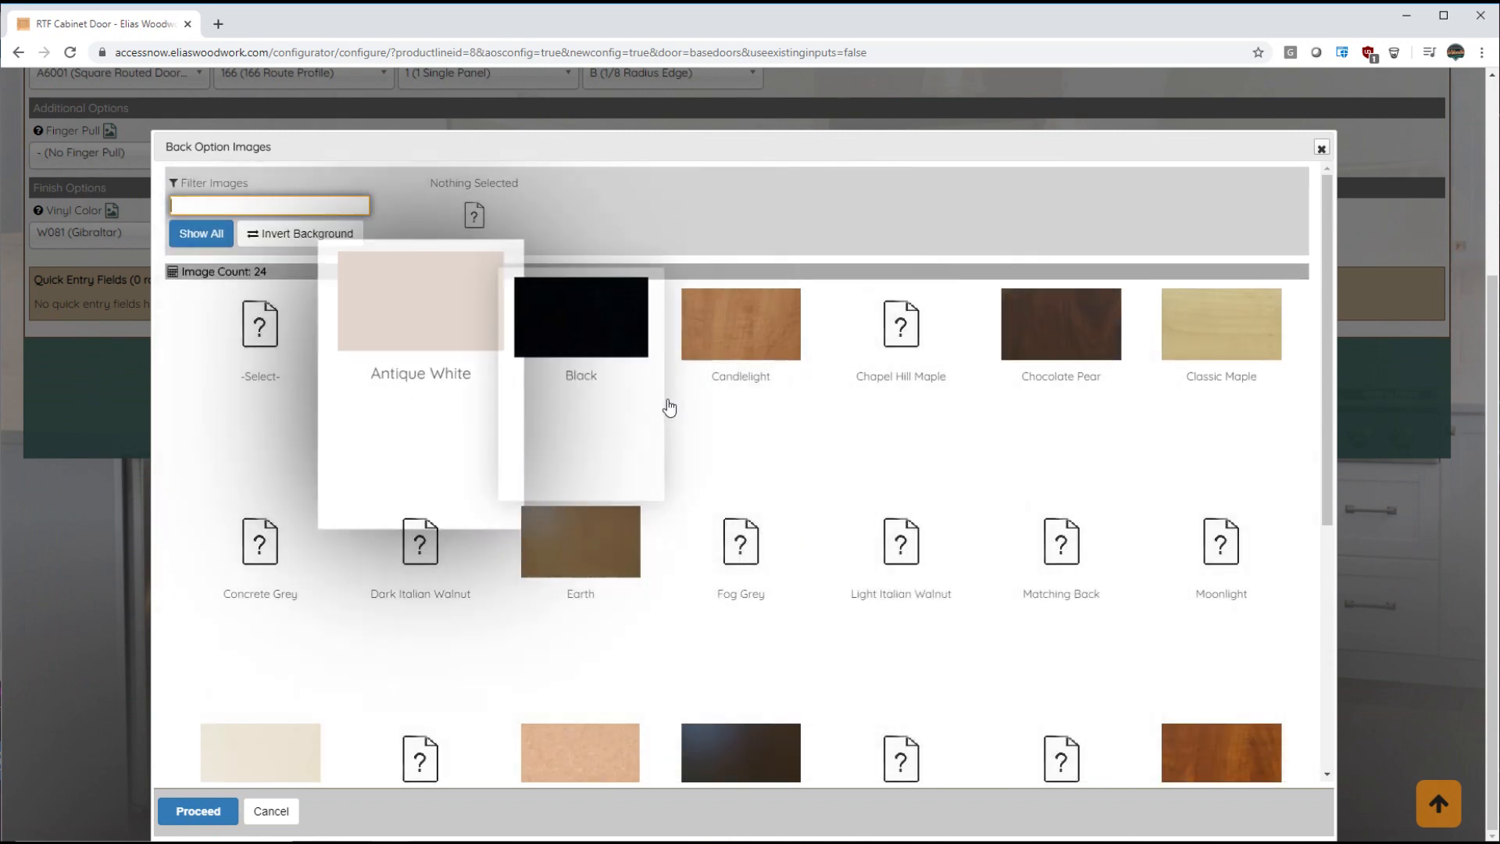
{"action": "left_click", "coordinate": [1061, 536]}
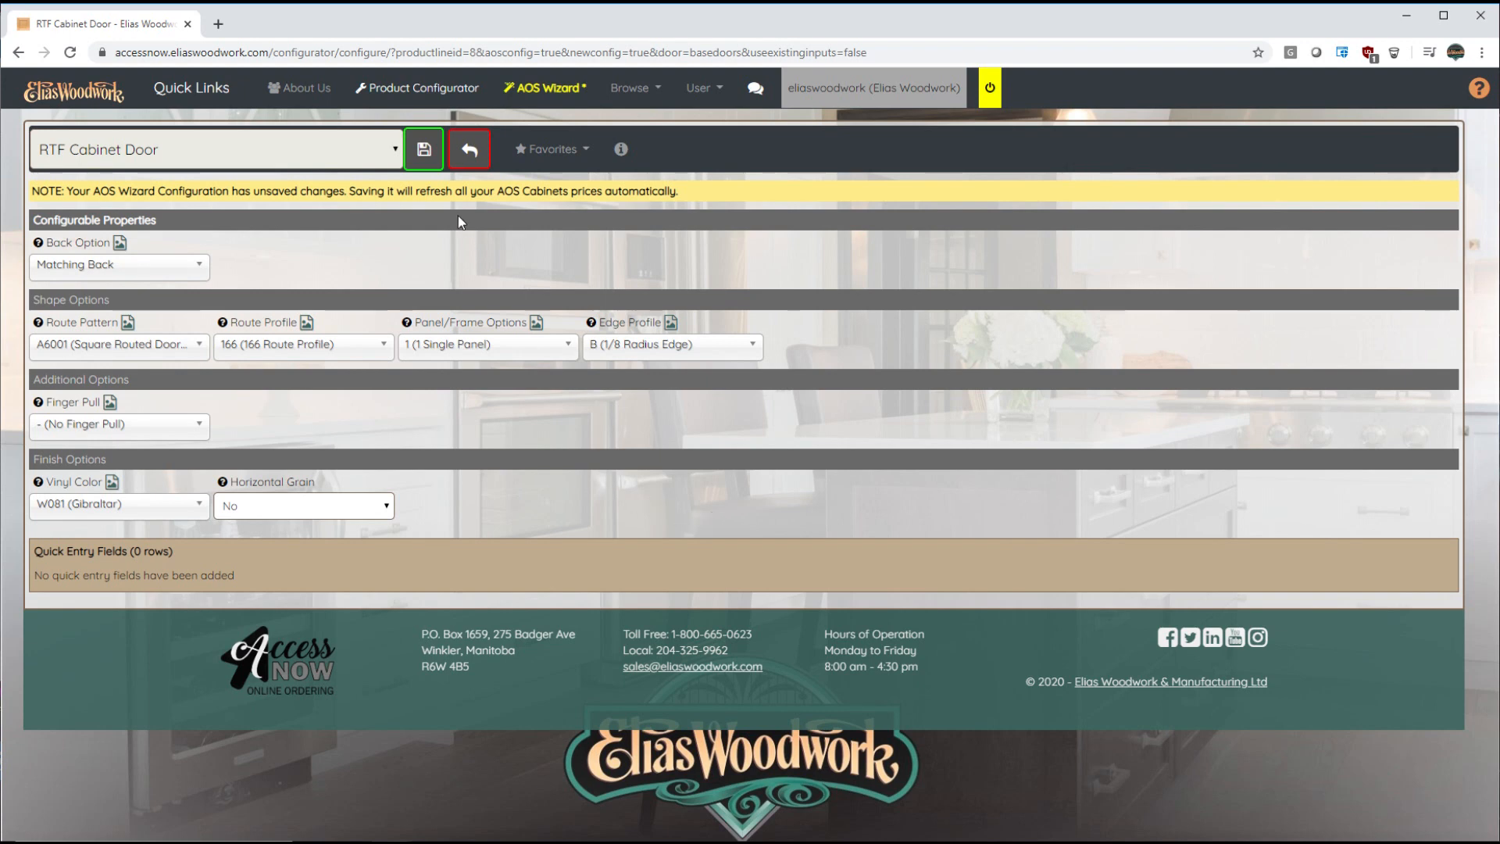
{"action": "left_click", "coordinate": [429, 153]}
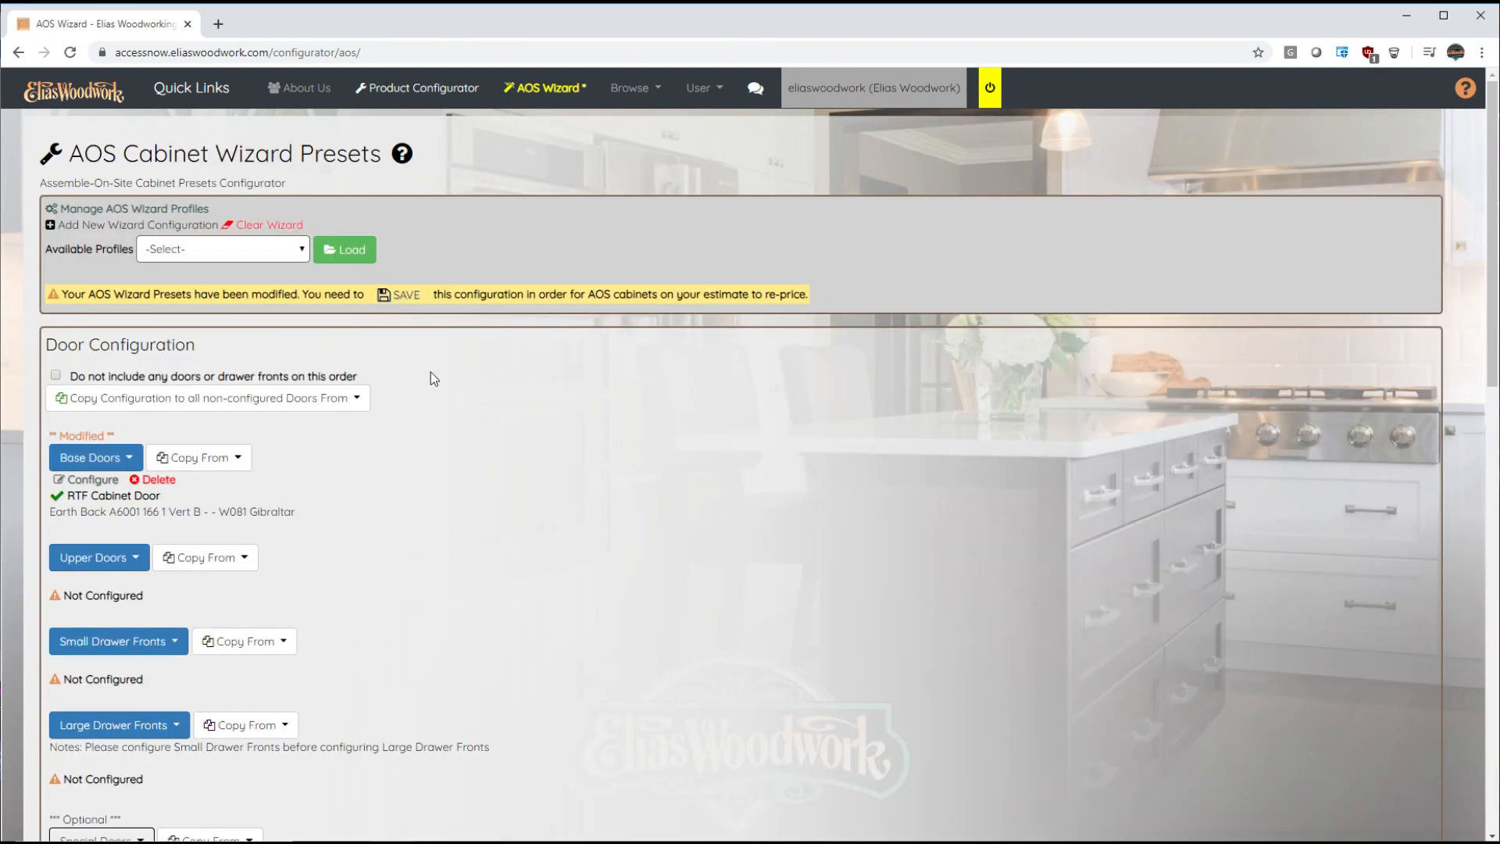
Start configuring the upper doors as a Tenon Cabinet Door / Drawer Front.
{"action": "scroll", "coordinate": [430, 373], "scroll_direction": "down", "scroll_amount": 1}
{"action": "left_click", "coordinate": [117, 453]}
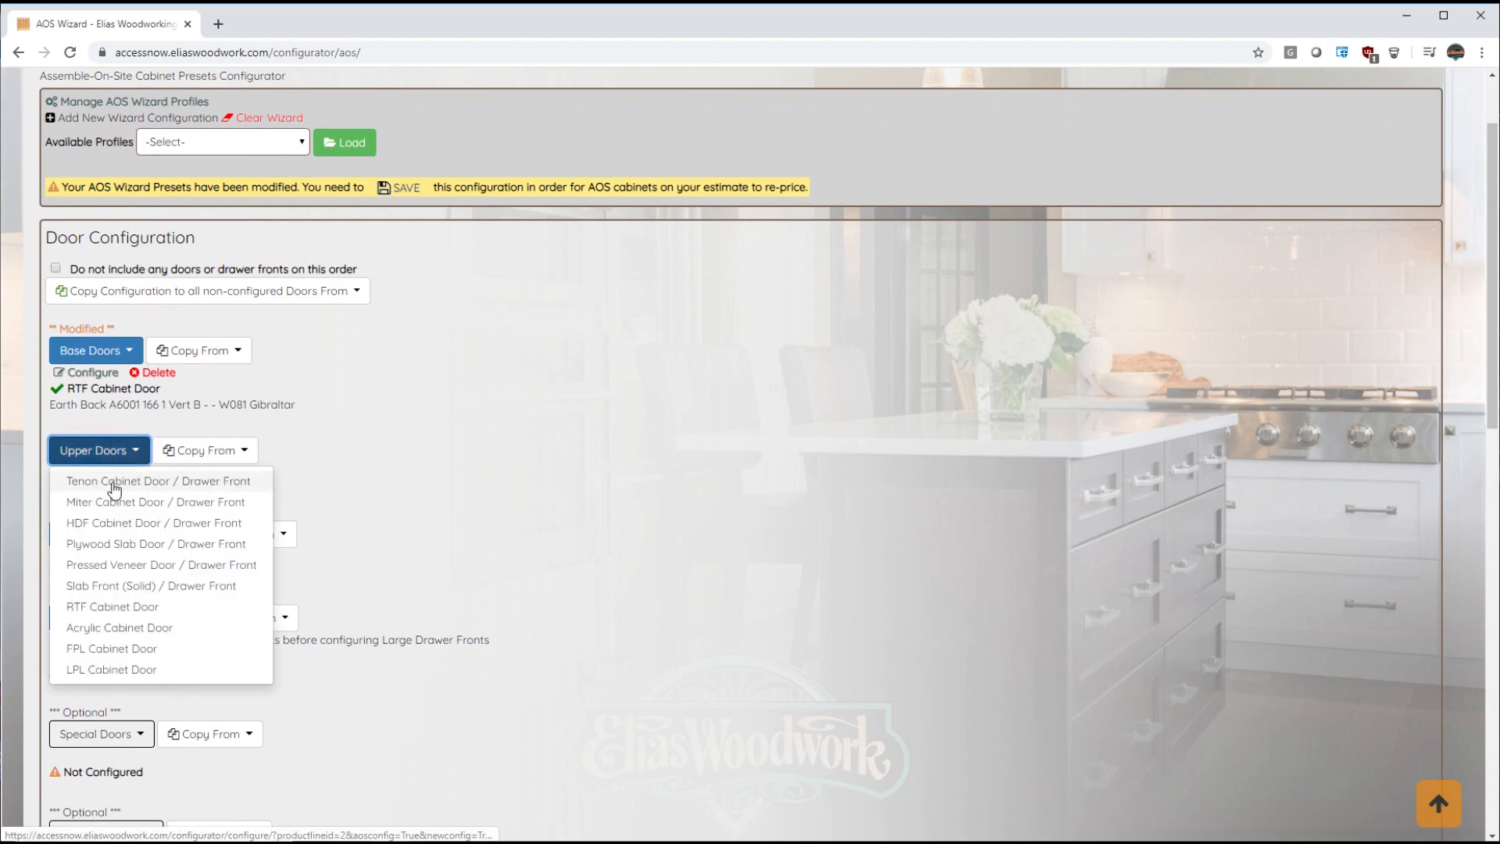
{"action": "left_click", "coordinate": [116, 482]}
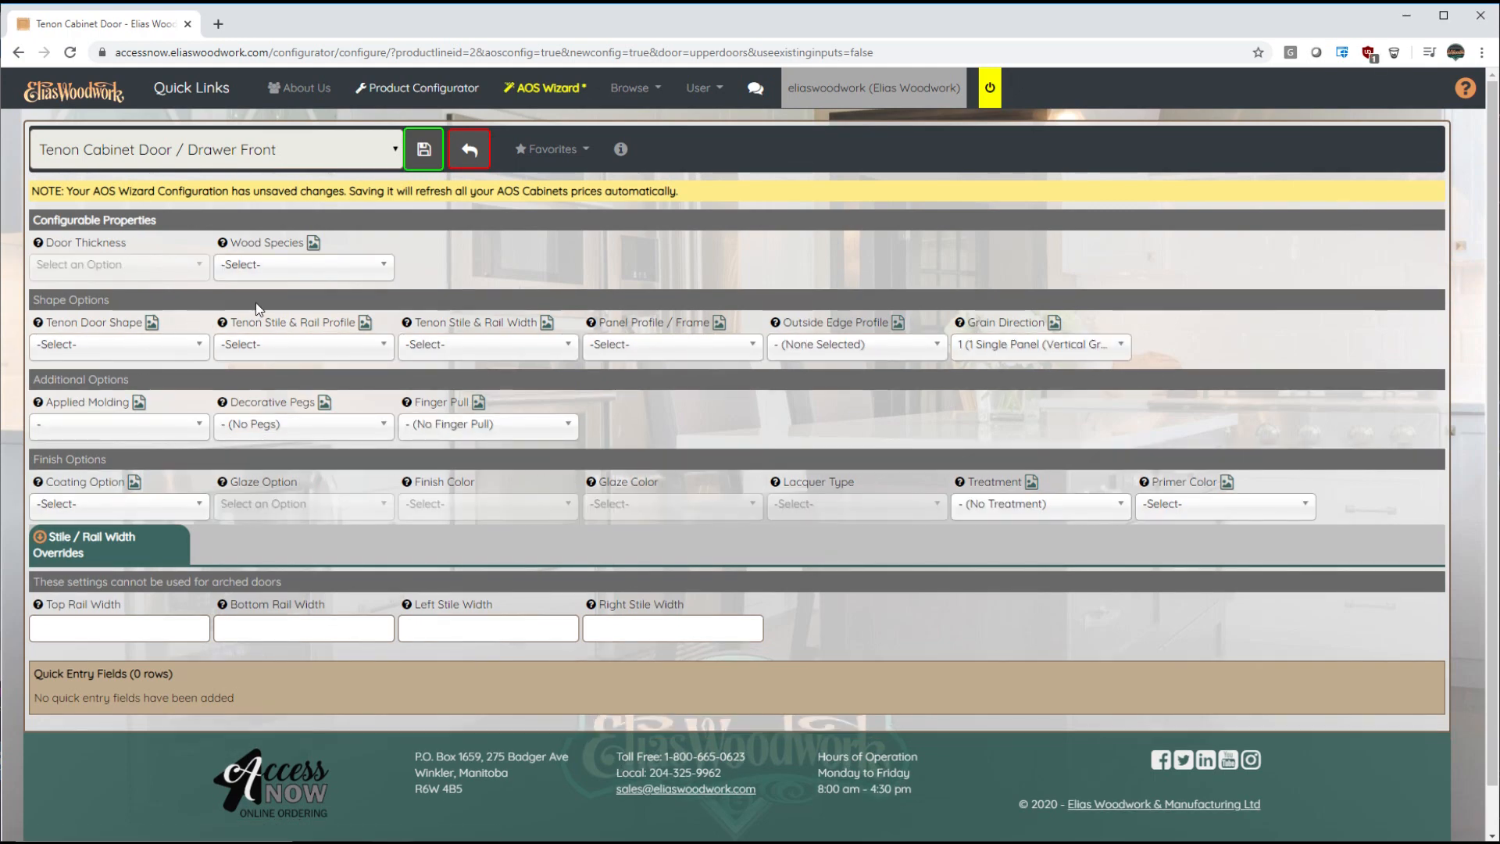
Load the saved favorite Mission into the upper door configuration.
{"action": "left_click", "coordinate": [575, 157]}
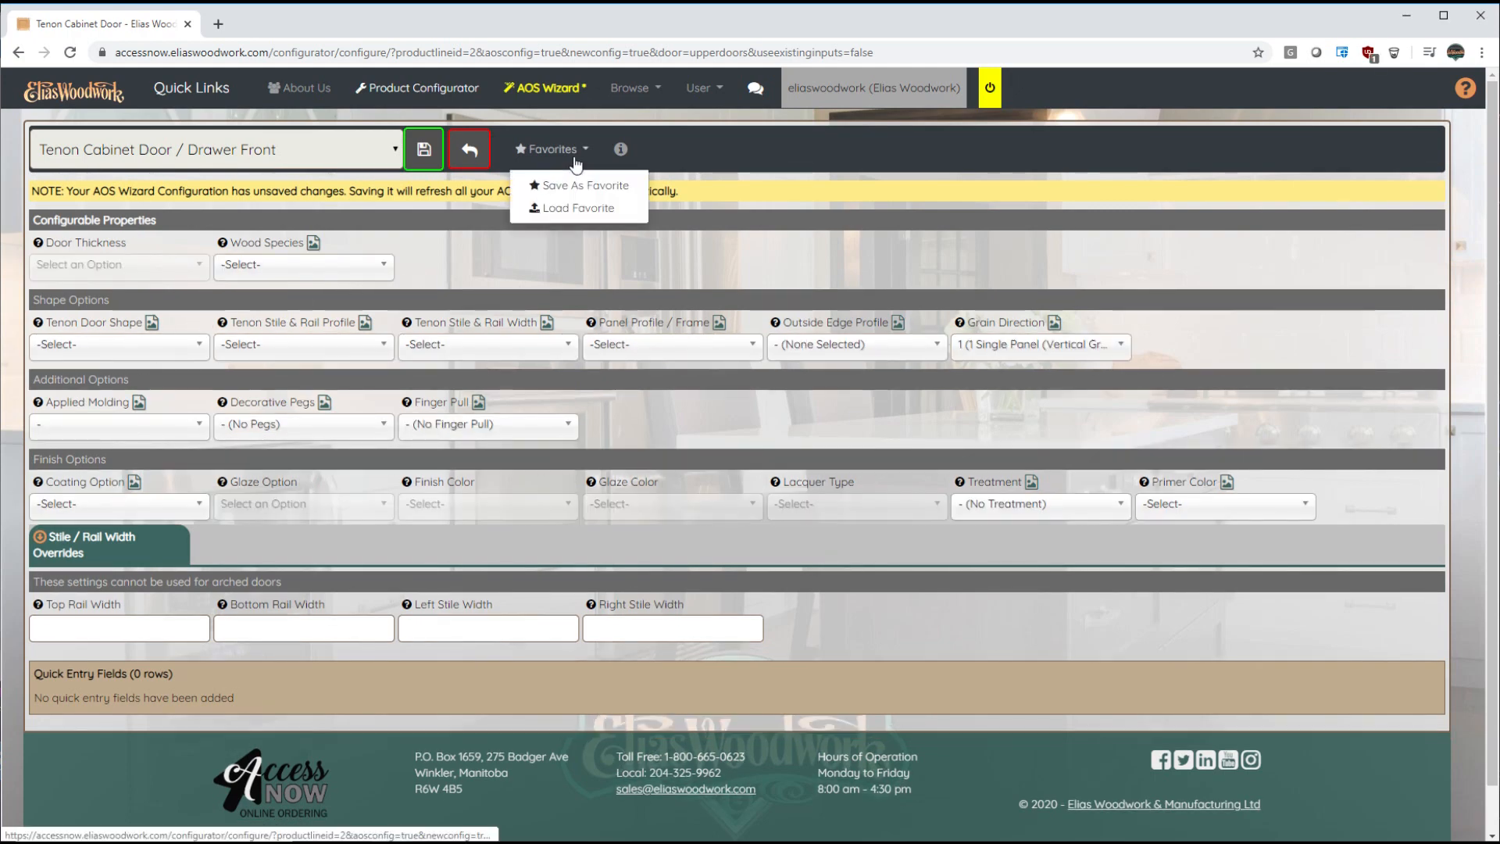
{"action": "left_click", "coordinate": [566, 204]}
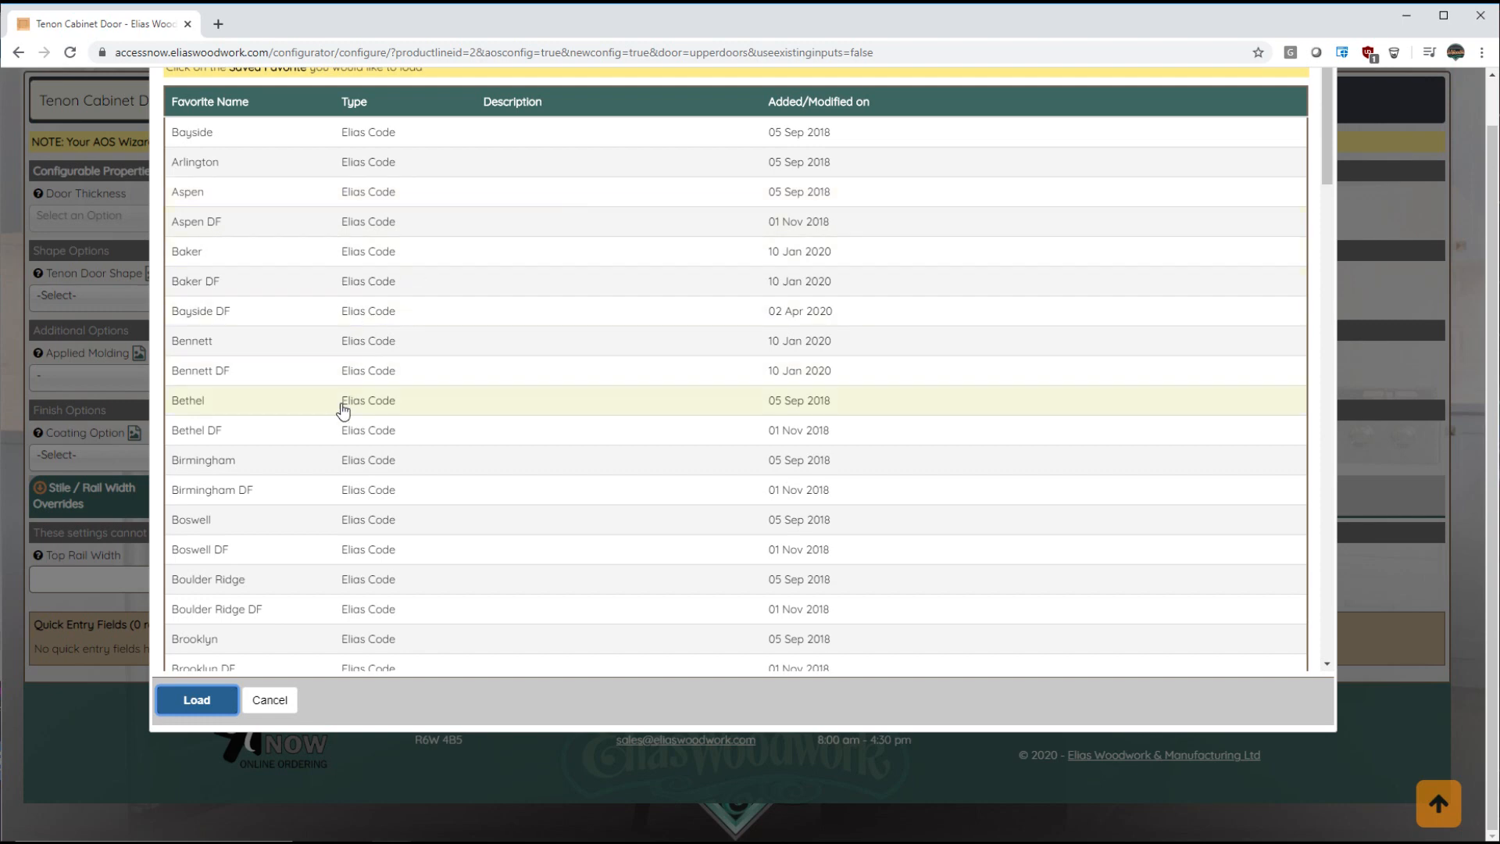
{"action": "scroll", "coordinate": [337, 426], "scroll_direction": "down", "scroll_amount": 10}
{"action": "scroll", "coordinate": [337, 445], "scroll_direction": "down", "scroll_amount": 7}
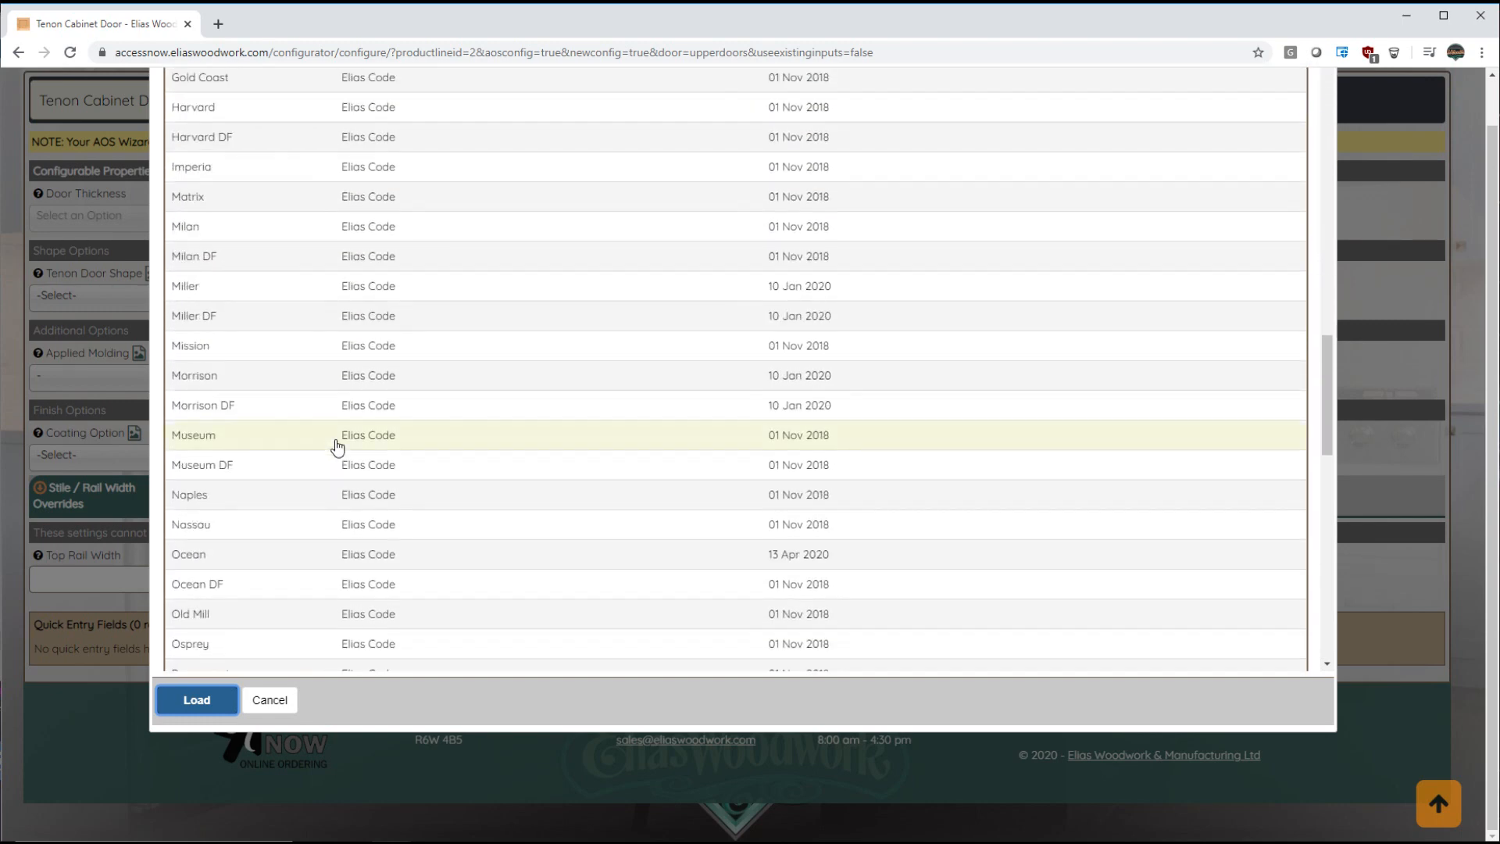
{"action": "double_click", "coordinate": [321, 354]}
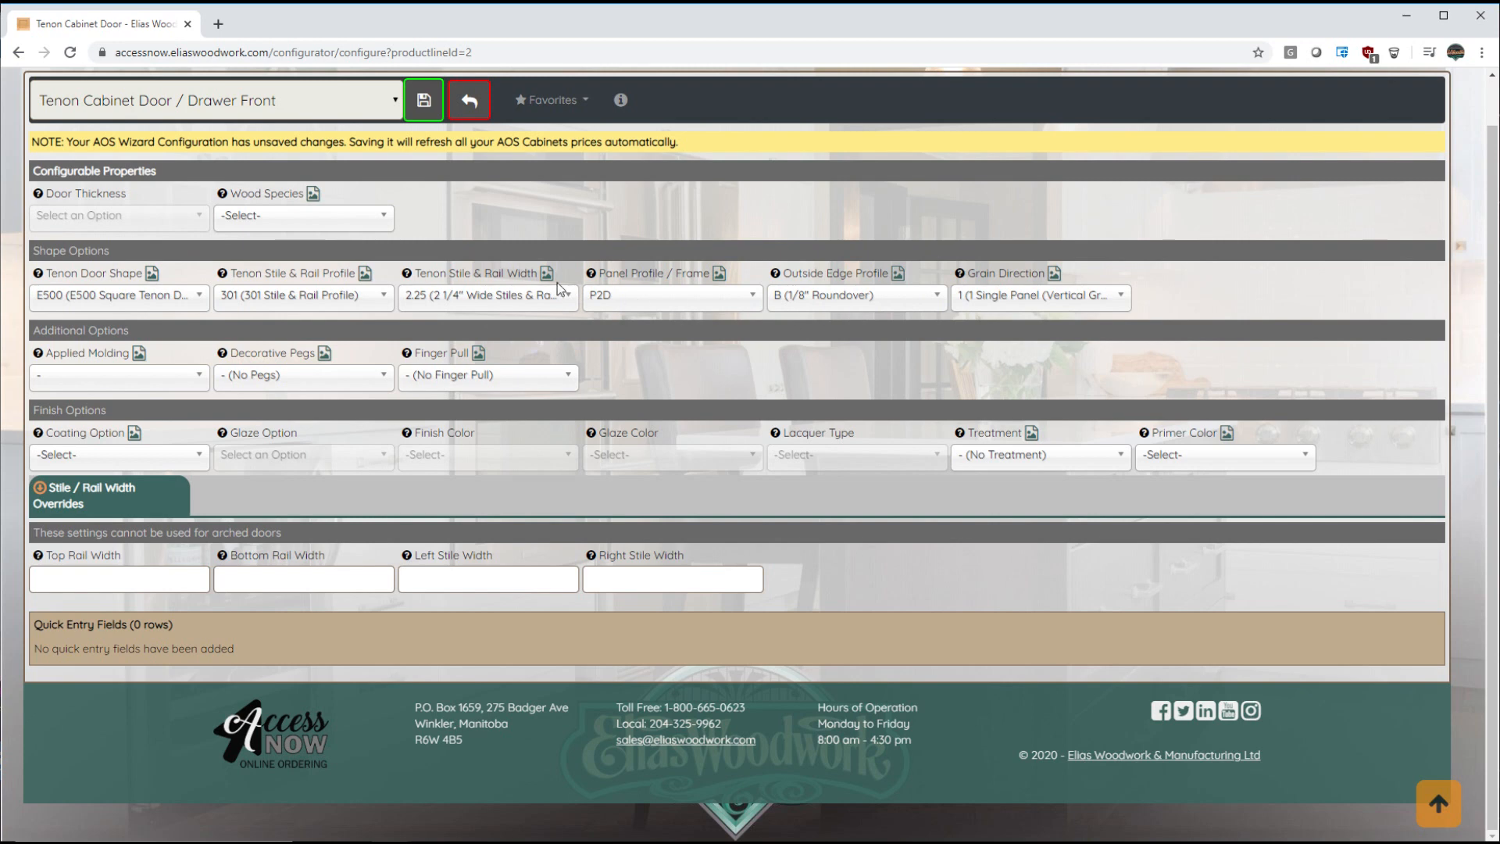
Set the upper door's wood species to Maple / HDF.
{"action": "left_click", "coordinate": [389, 226]}
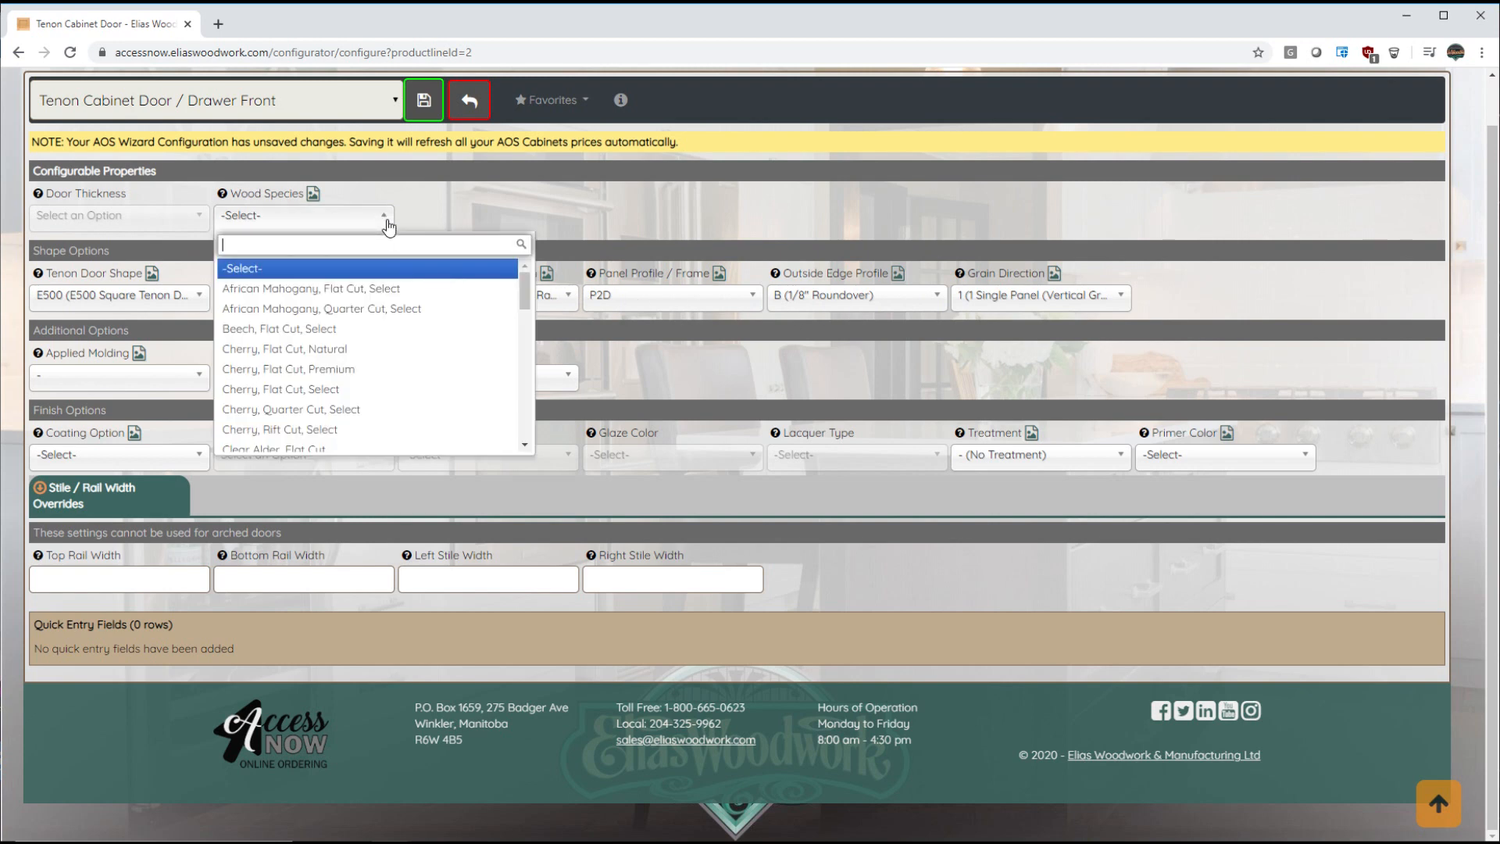
{"action": "left_click_drag", "start_coordinate": [529, 284], "coordinate": [524, 345]}
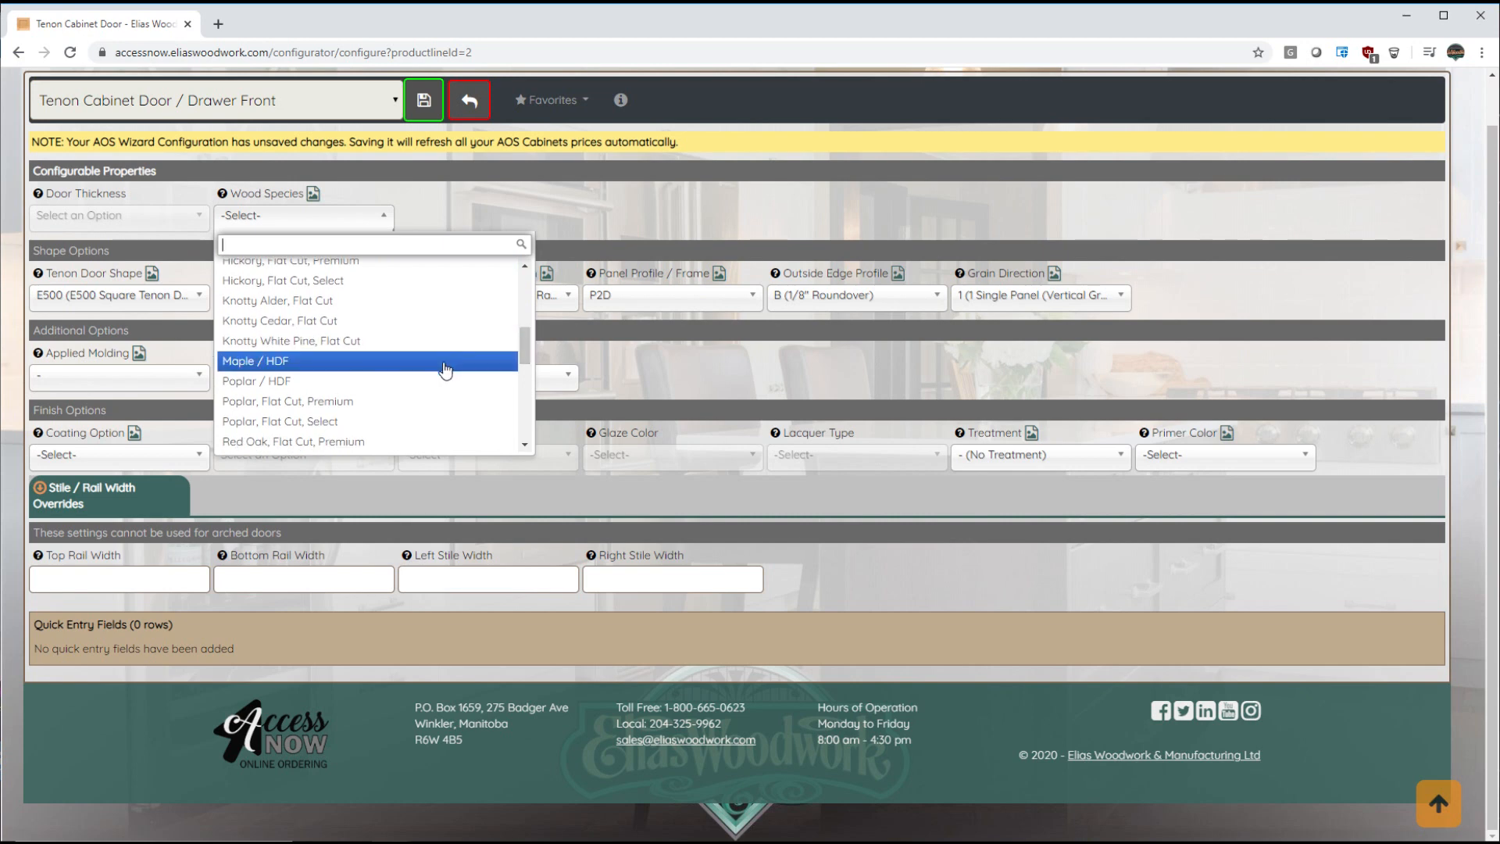
{"action": "left_click", "coordinate": [443, 359]}
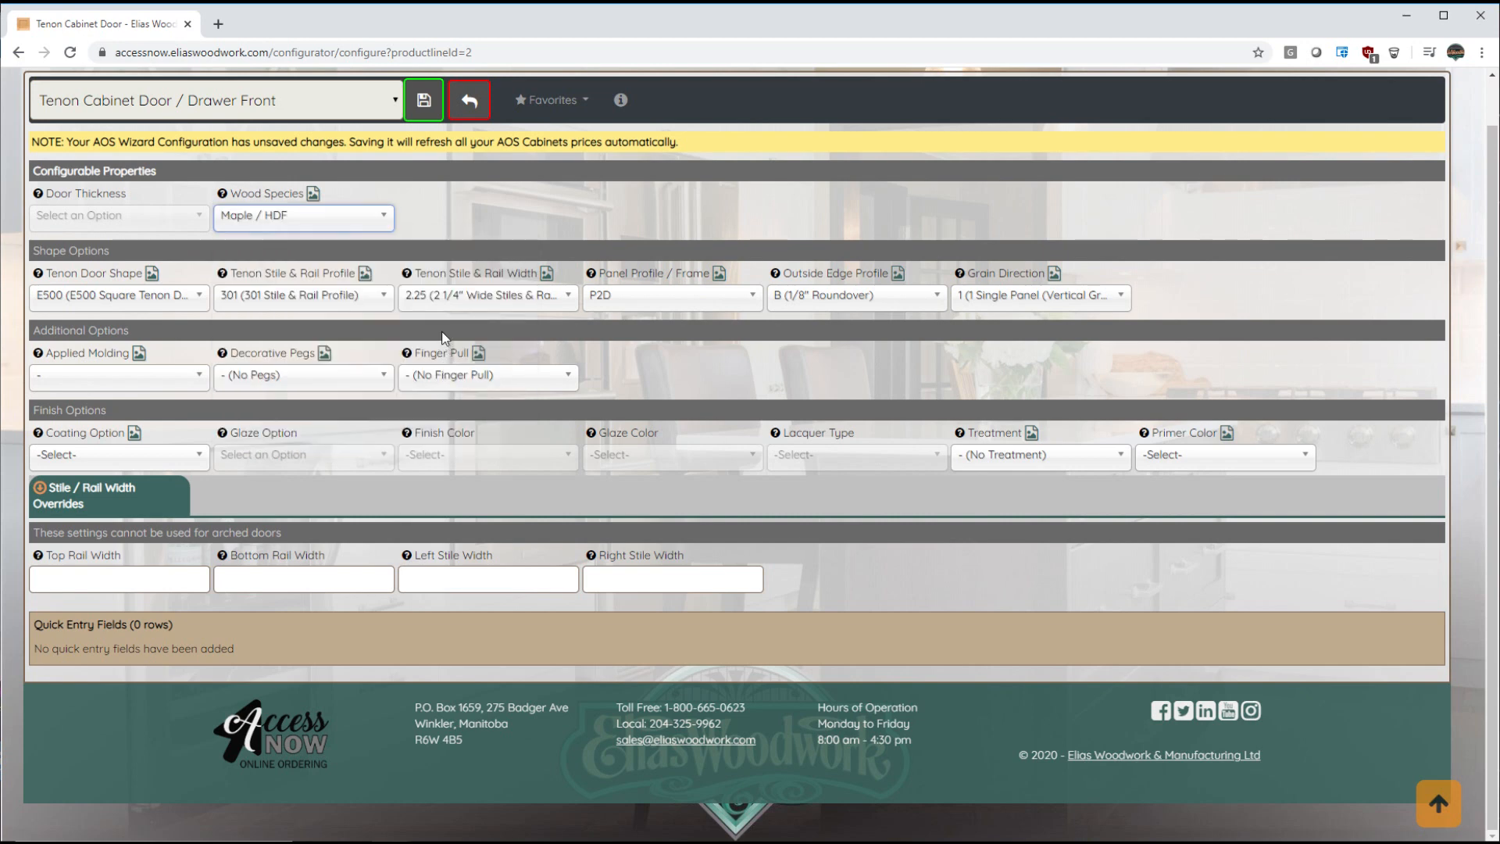
Set the upper door's coating to Paint (K3) with finish color Satin White and save the configuration.
{"action": "left_click", "coordinate": [177, 459]}
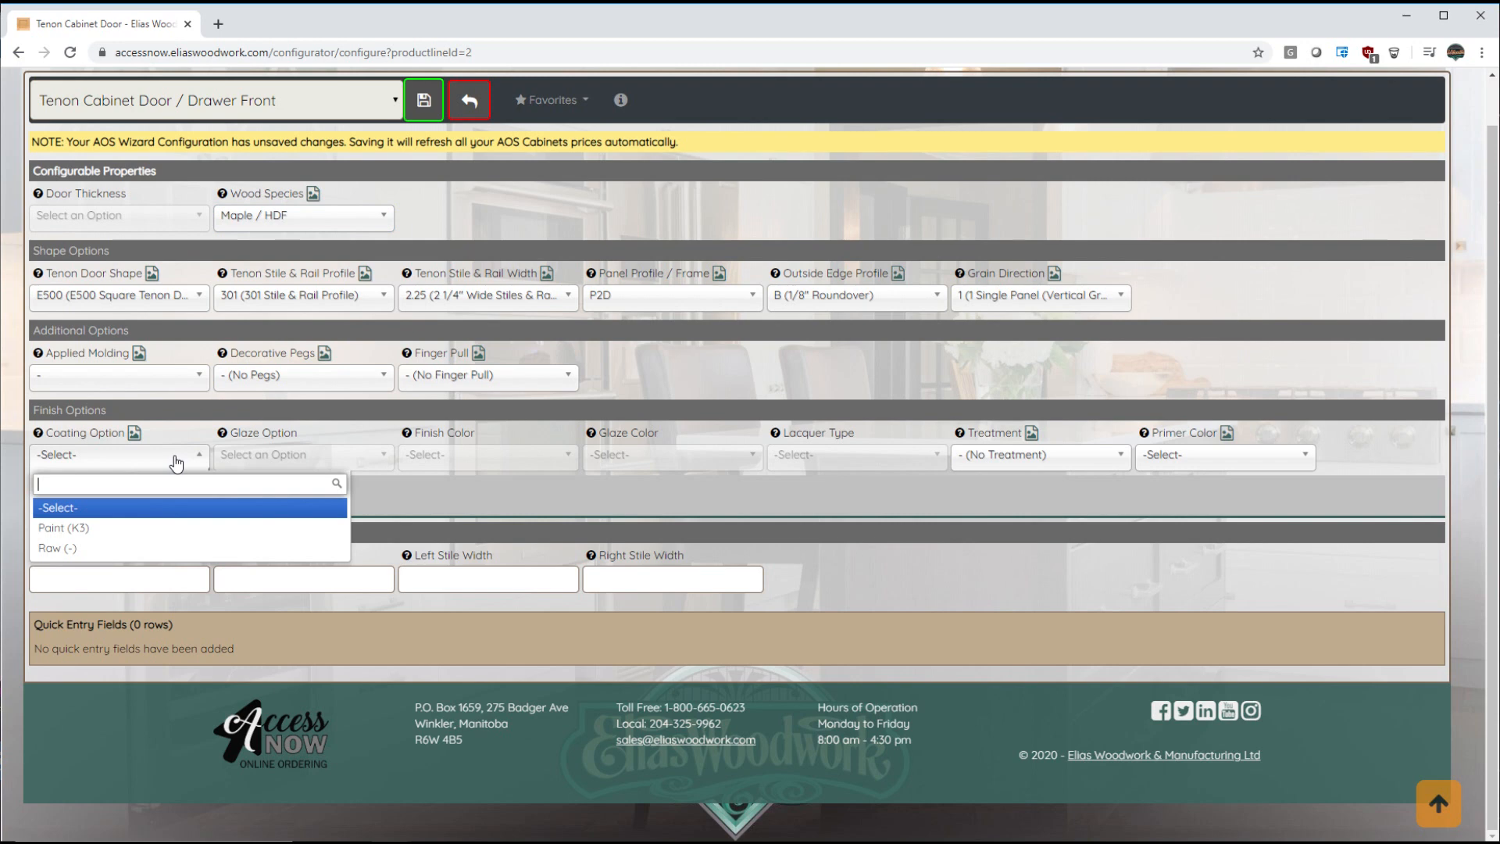
{"action": "left_click", "coordinate": [90, 528]}
{"action": "left_click", "coordinate": [537, 465]}
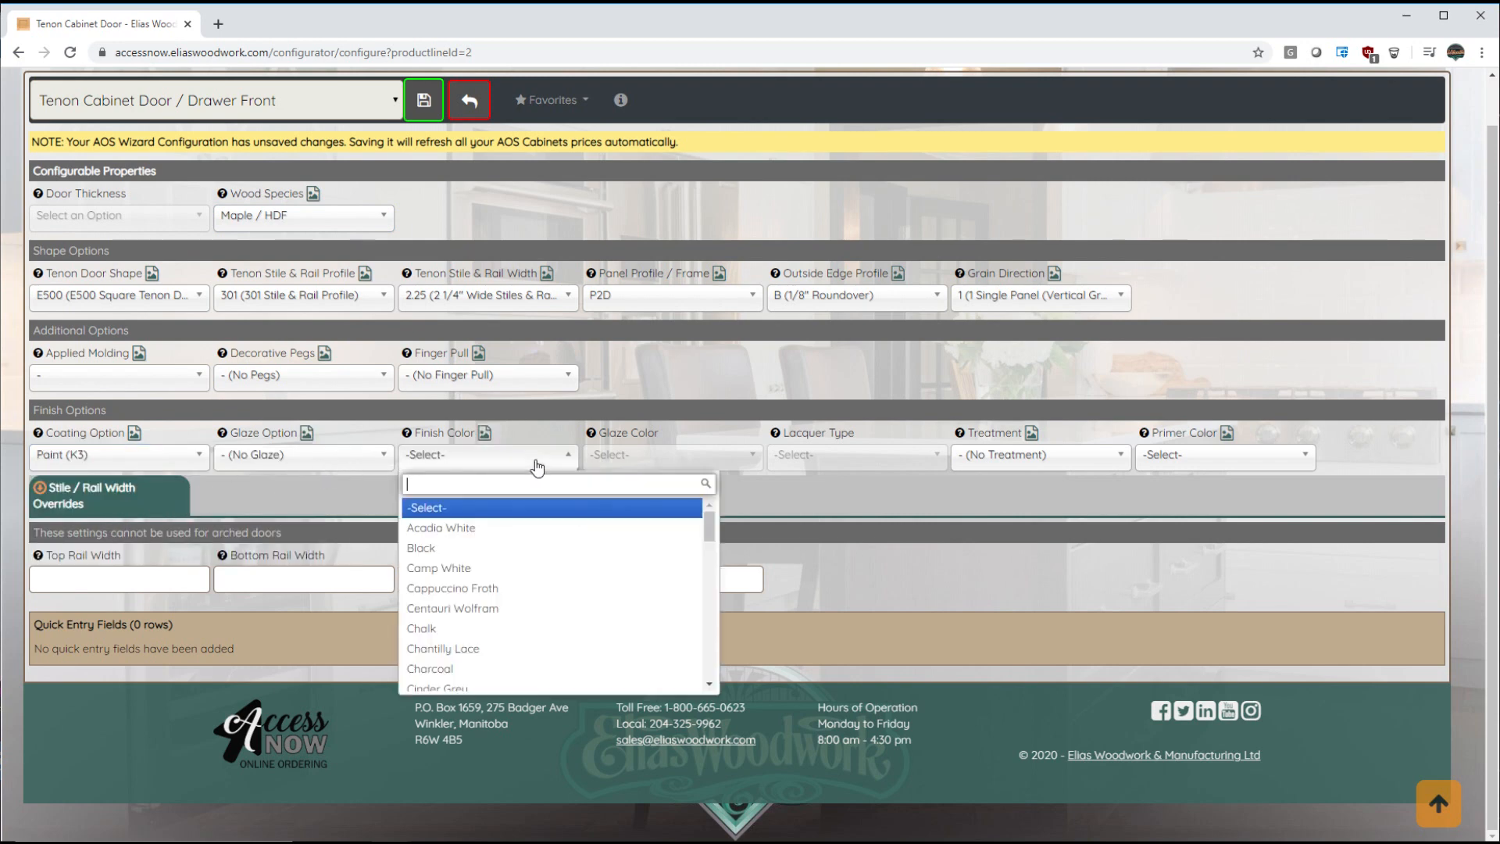
{"action": "type", "text": "sat"}
{"action": "left_click", "coordinate": [506, 512]}
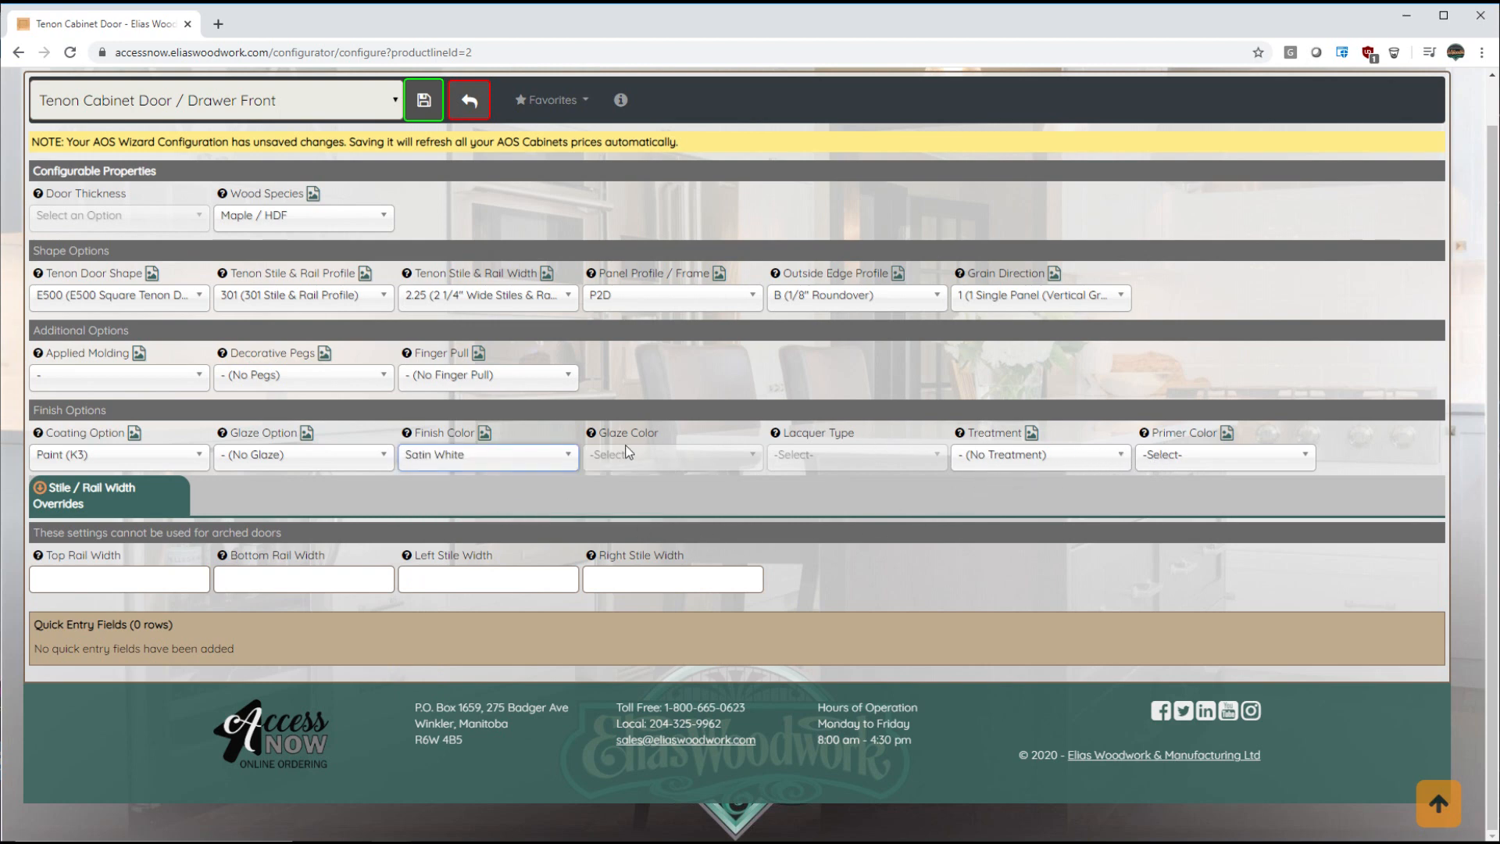
{"action": "left_click", "coordinate": [422, 105]}
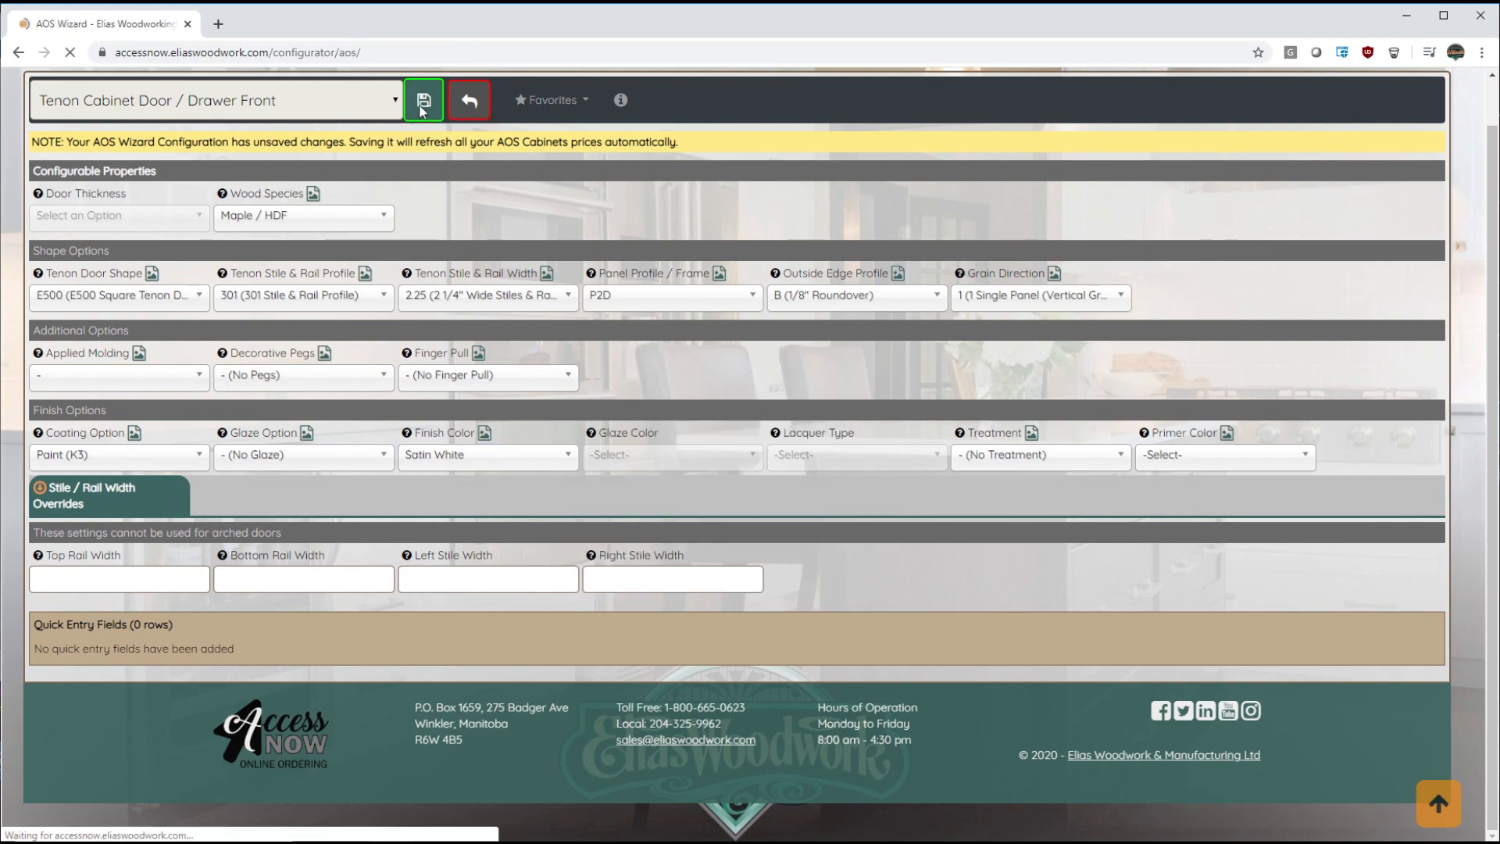
Start configuring the small drawer fronts as an RTF Cabinet Door.
{"action": "scroll", "coordinate": [289, 542], "scroll_direction": "down", "scroll_amount": 1}
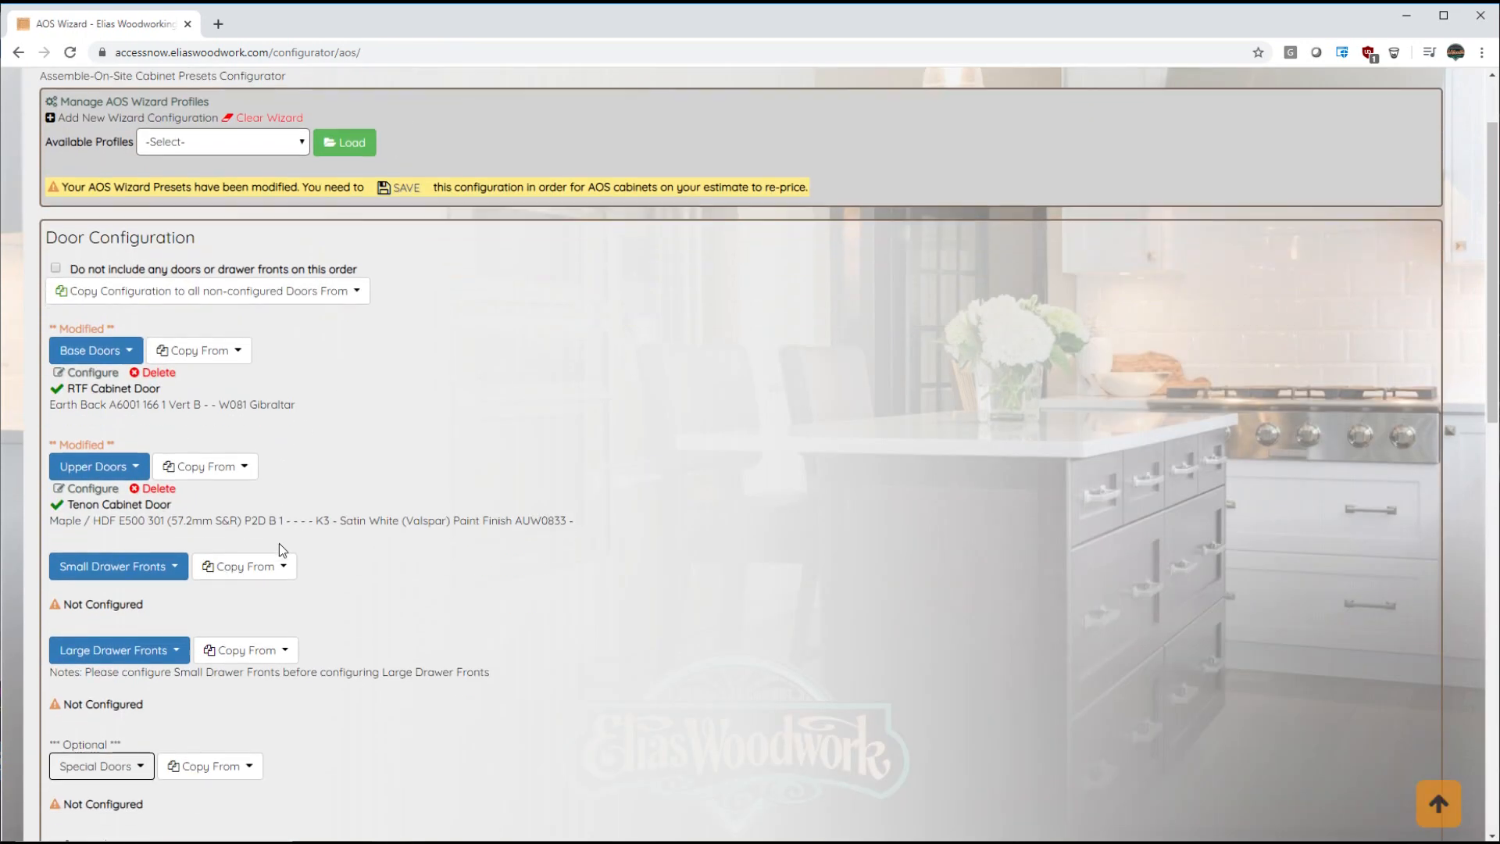
{"action": "left_click", "coordinate": [149, 575]}
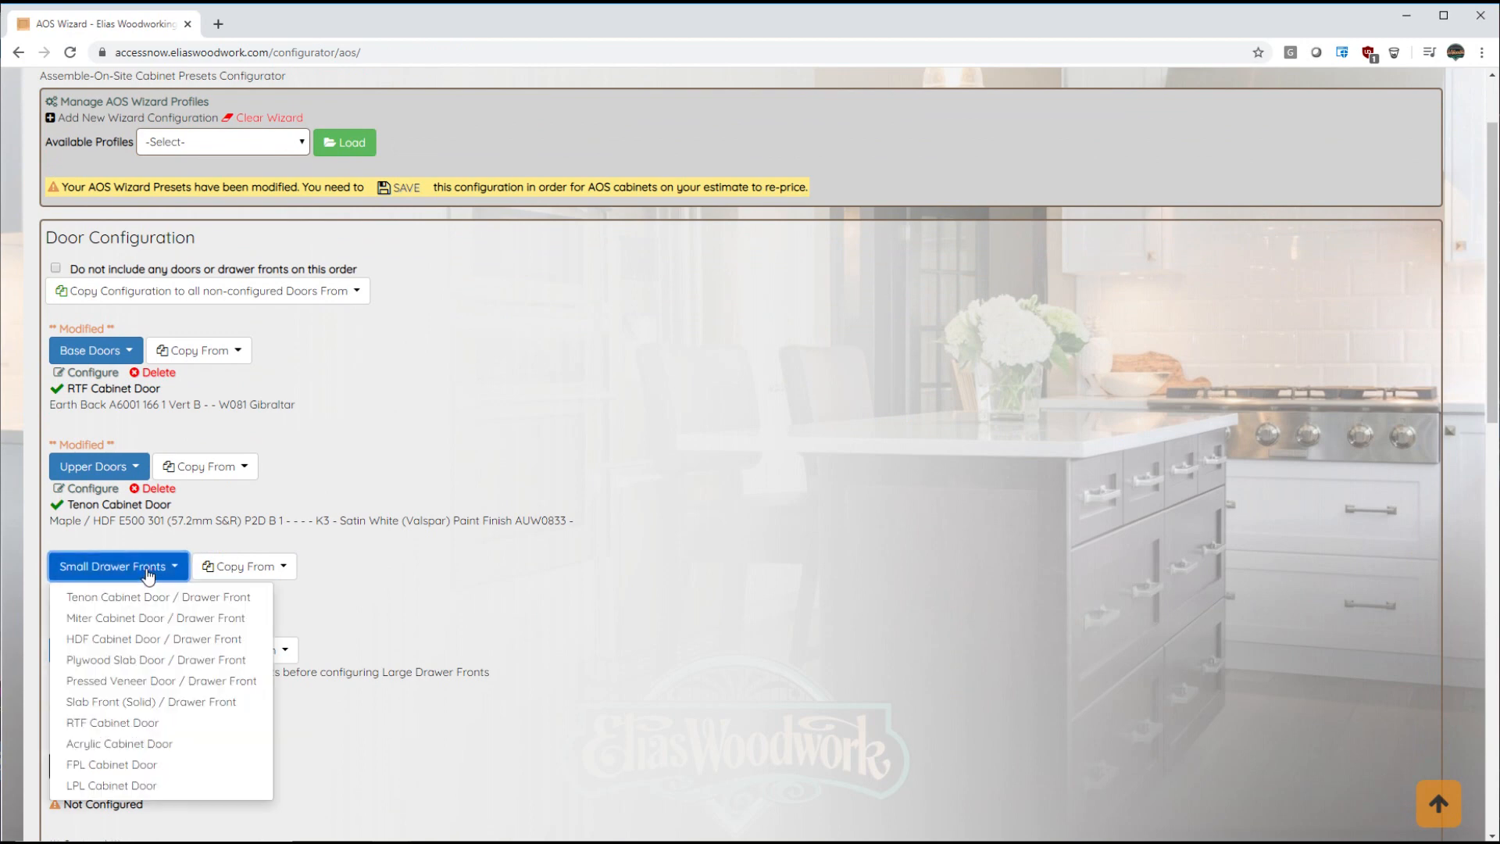
{"action": "left_click", "coordinate": [122, 721]}
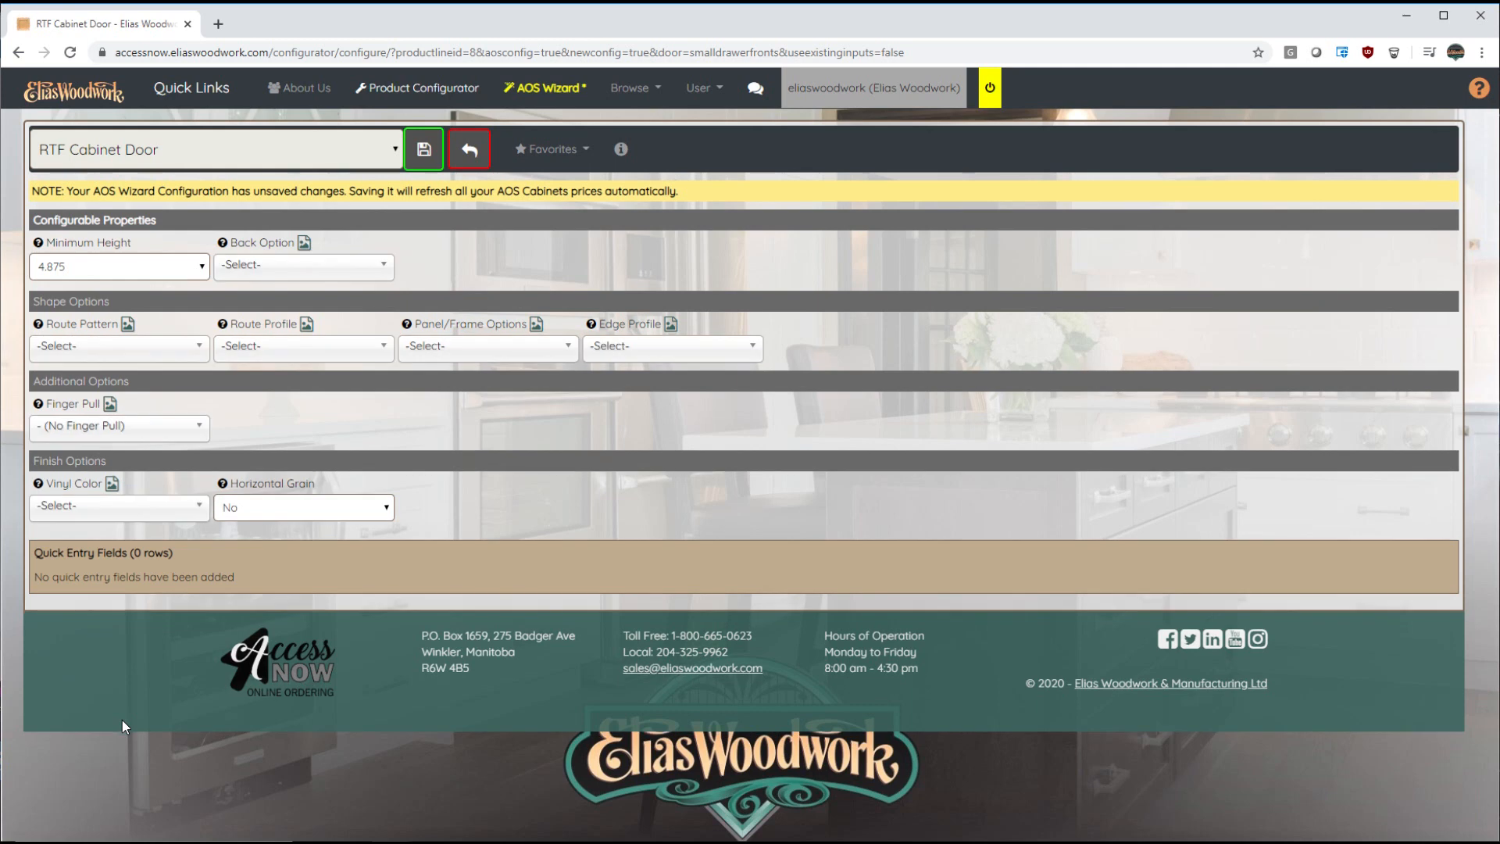
Set the small drawer front's route pattern to A6000 (Square Slab Door), panel option to 1 Single Panel and edge profile to B (1/8 Radius Edge).
{"action": "left_click", "coordinate": [183, 356]}
{"action": "left_click", "coordinate": [199, 410]}
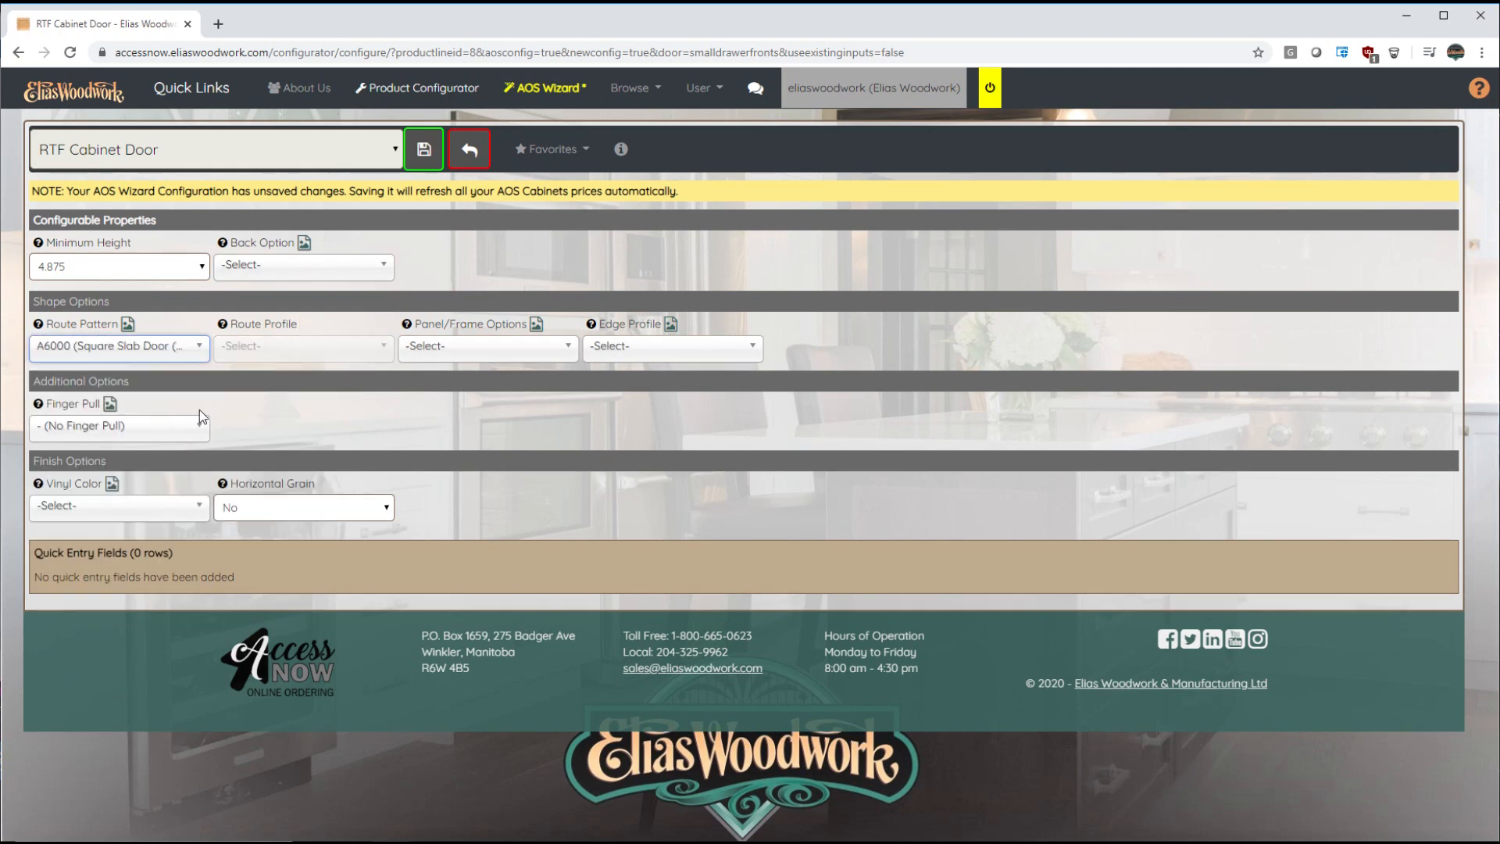
{"action": "left_click", "coordinate": [482, 353]}
{"action": "left_click", "coordinate": [477, 420]}
{"action": "left_click", "coordinate": [621, 348]}
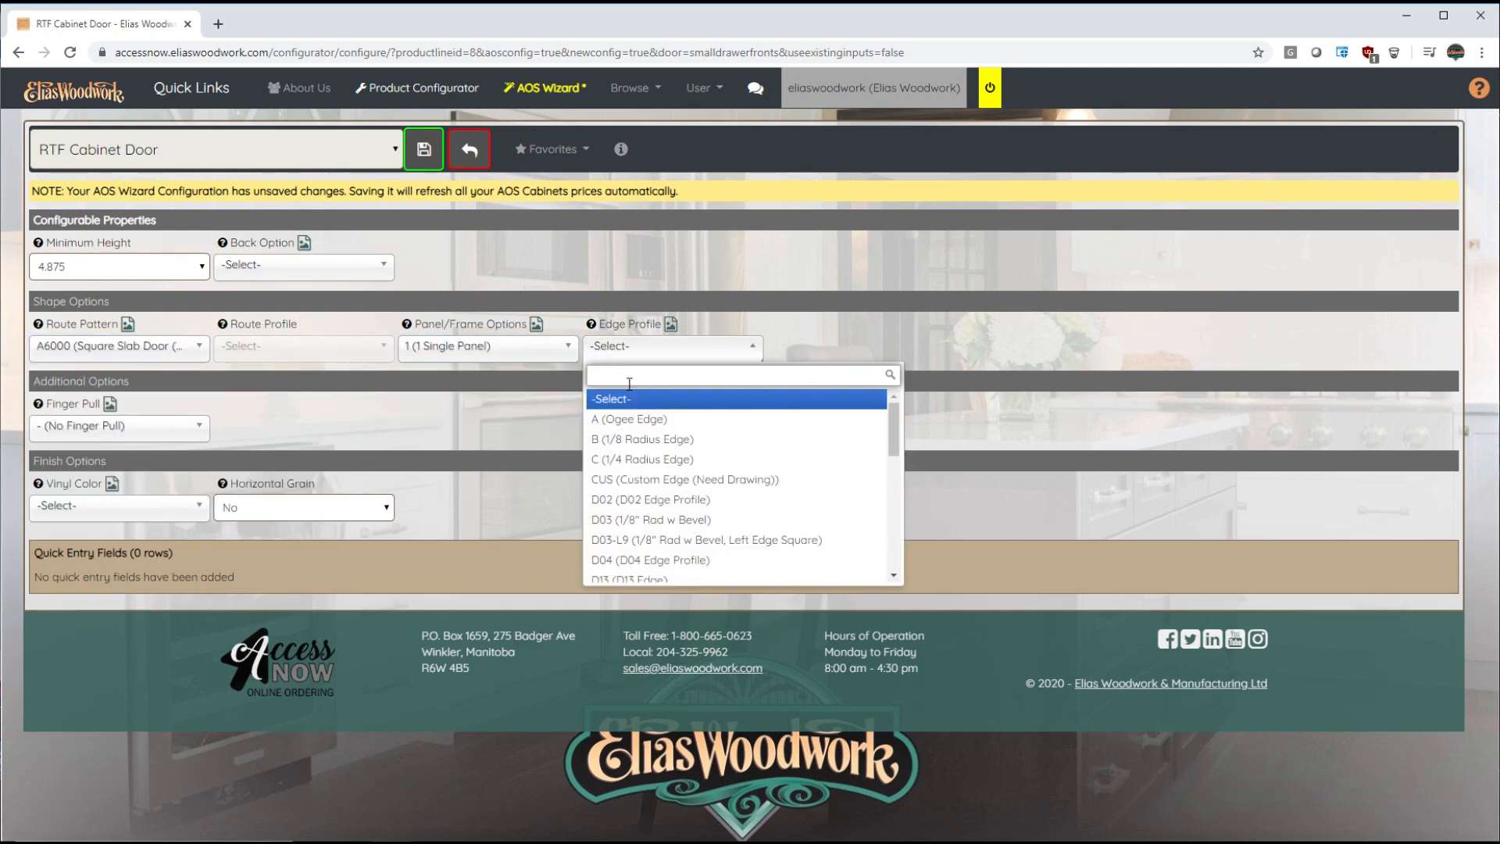
{"action": "left_click", "coordinate": [628, 440]}
Set the small drawer front's vinyl color to W081 (Gibraltar) and turn on horizontal grain.
{"action": "left_click", "coordinate": [179, 514]}
{"action": "type", "text": "gib"}
{"action": "left_click", "coordinate": [160, 556]}
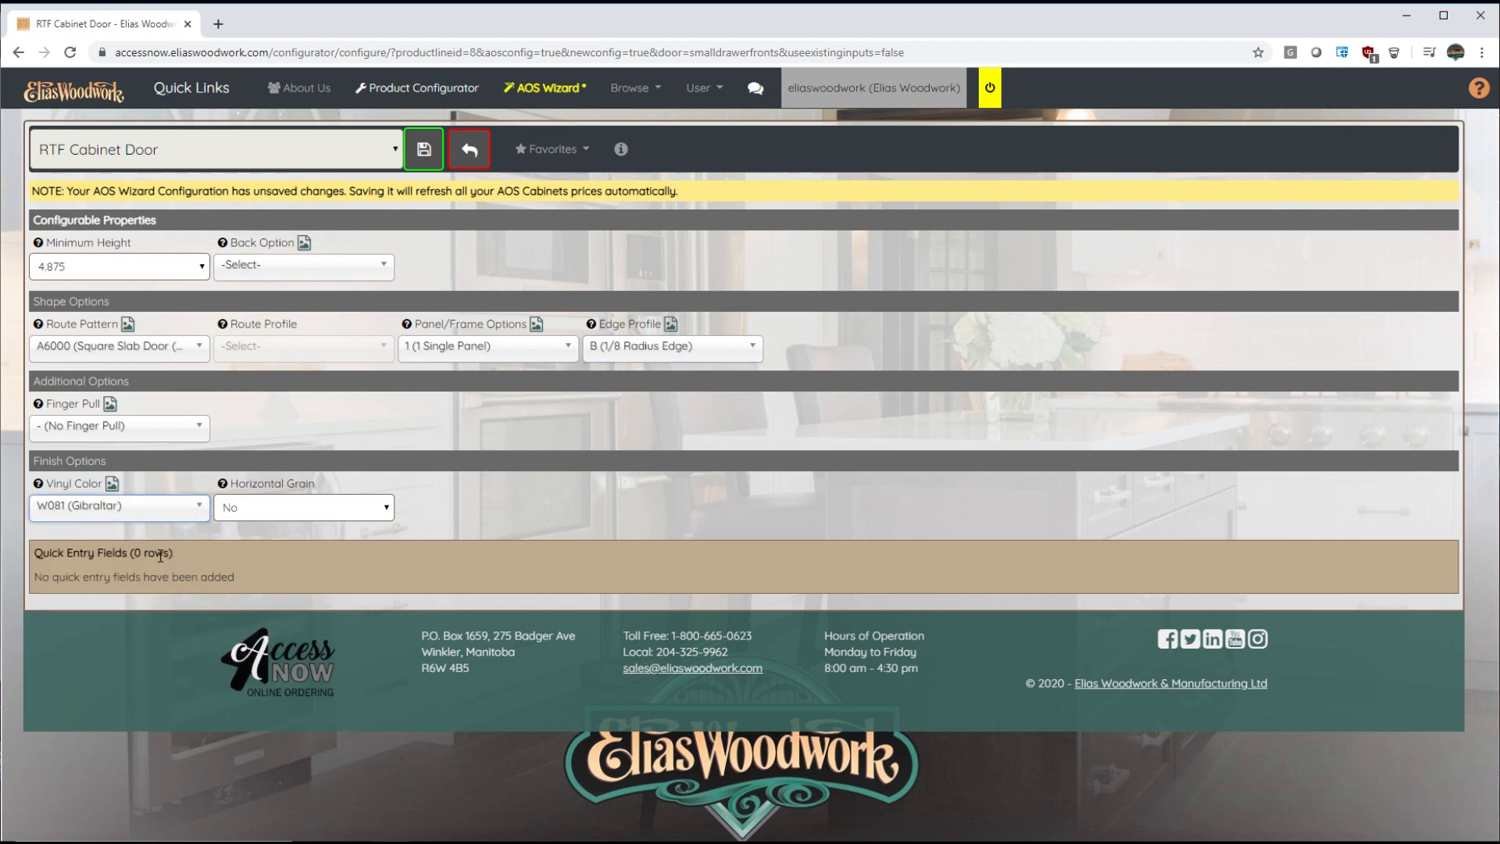
{"action": "left_click", "coordinate": [251, 515]}
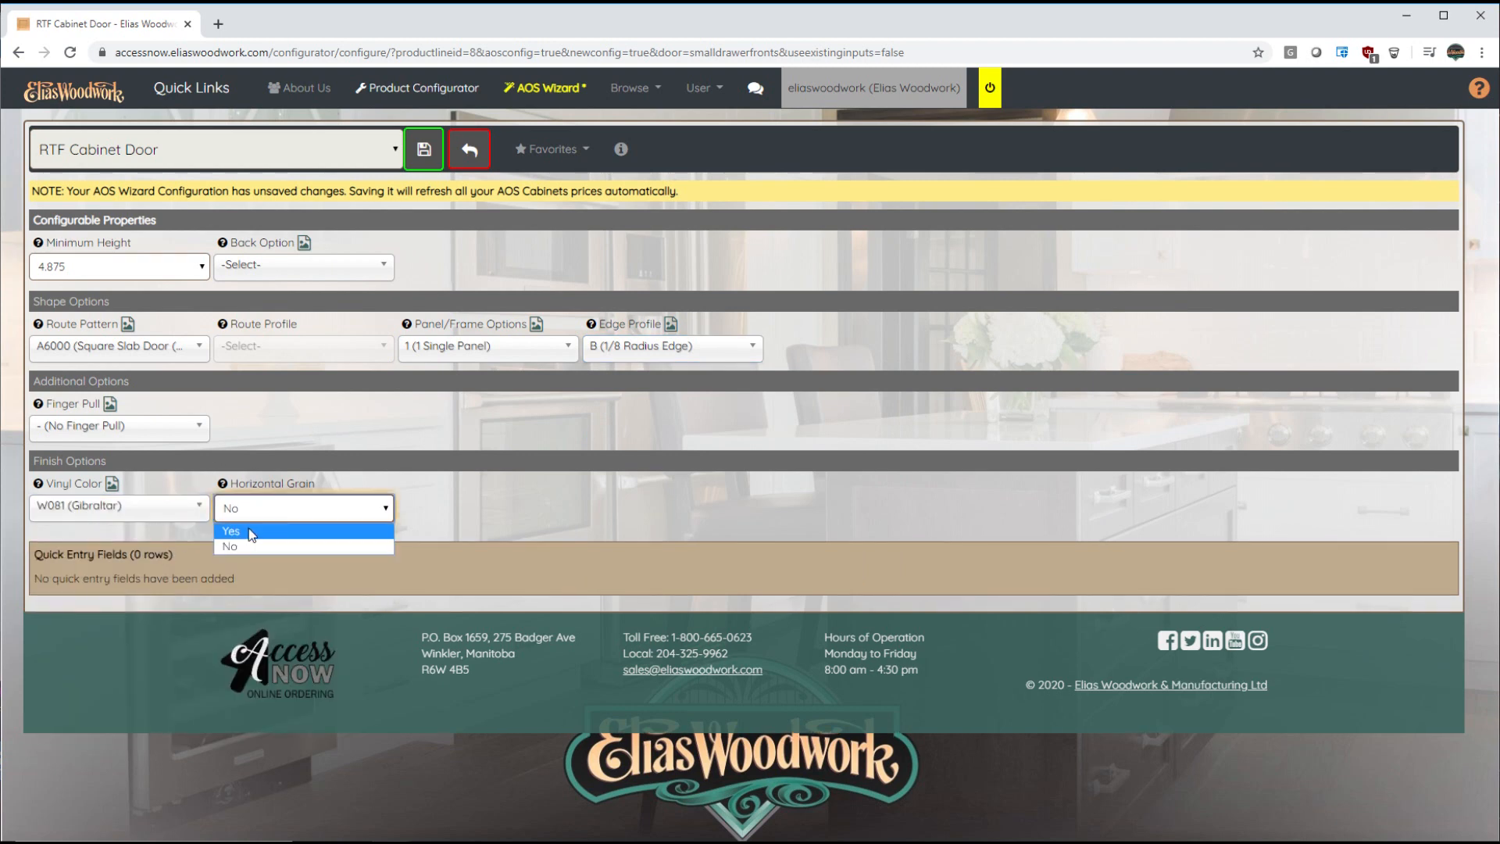
{"action": "left_click", "coordinate": [252, 532]}
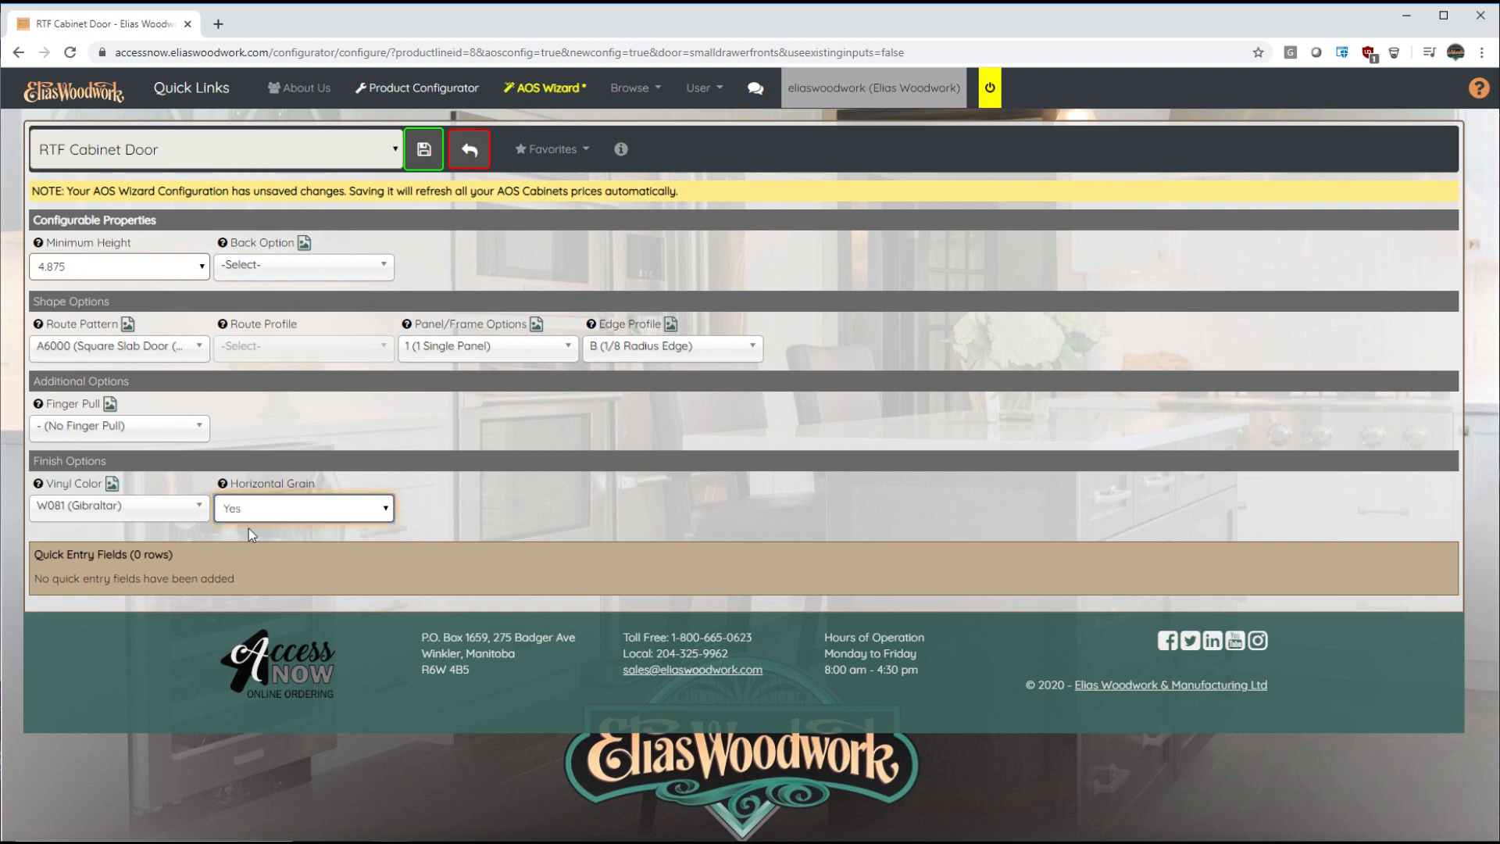
Set the small drawer front's back option to Matching Back and save the configuration.
{"action": "left_click", "coordinate": [332, 273]}
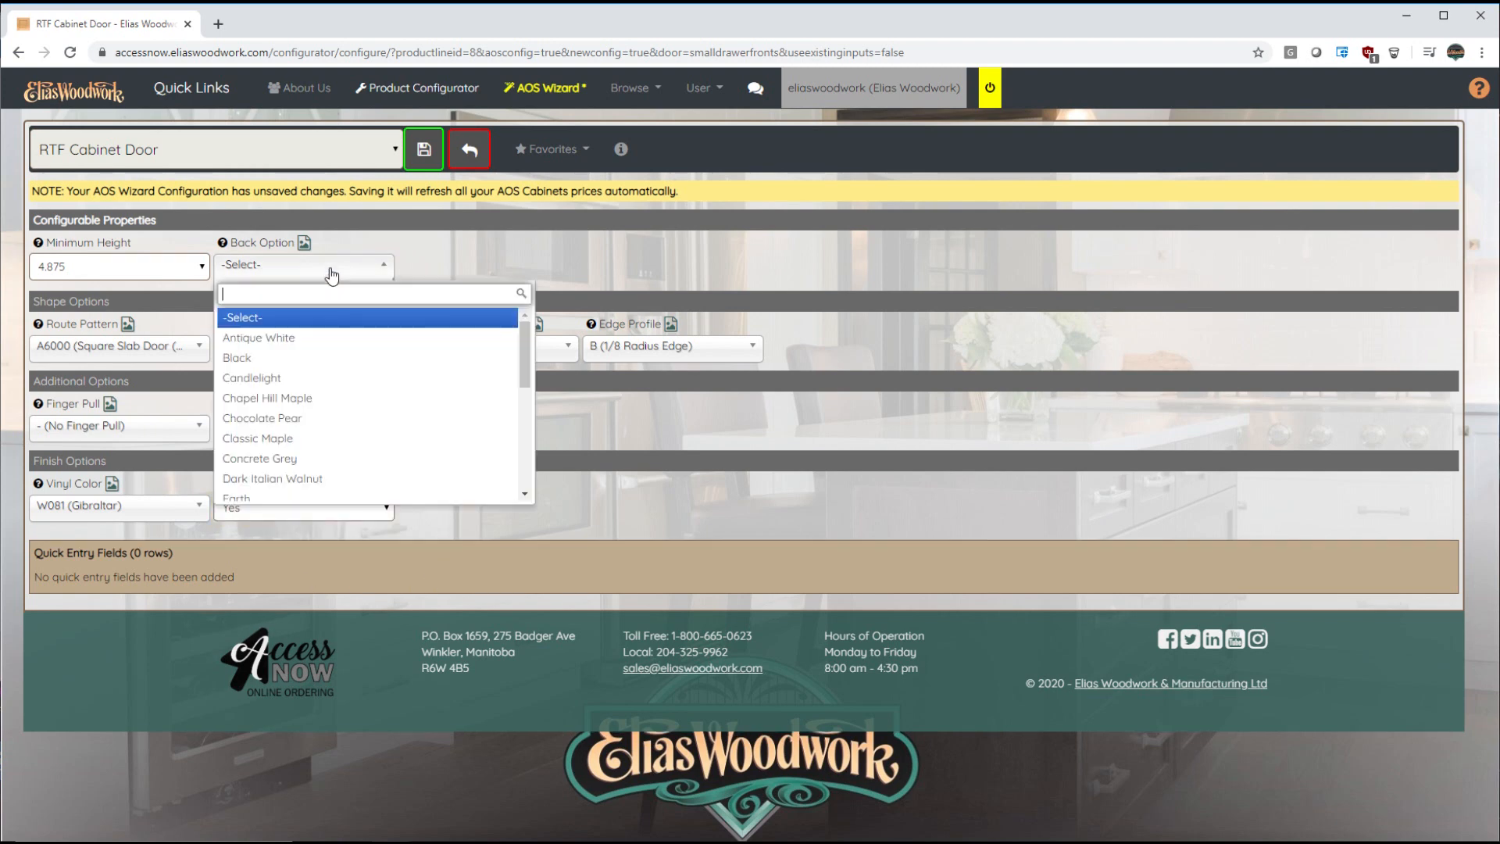
{"action": "type", "text": "mat"}
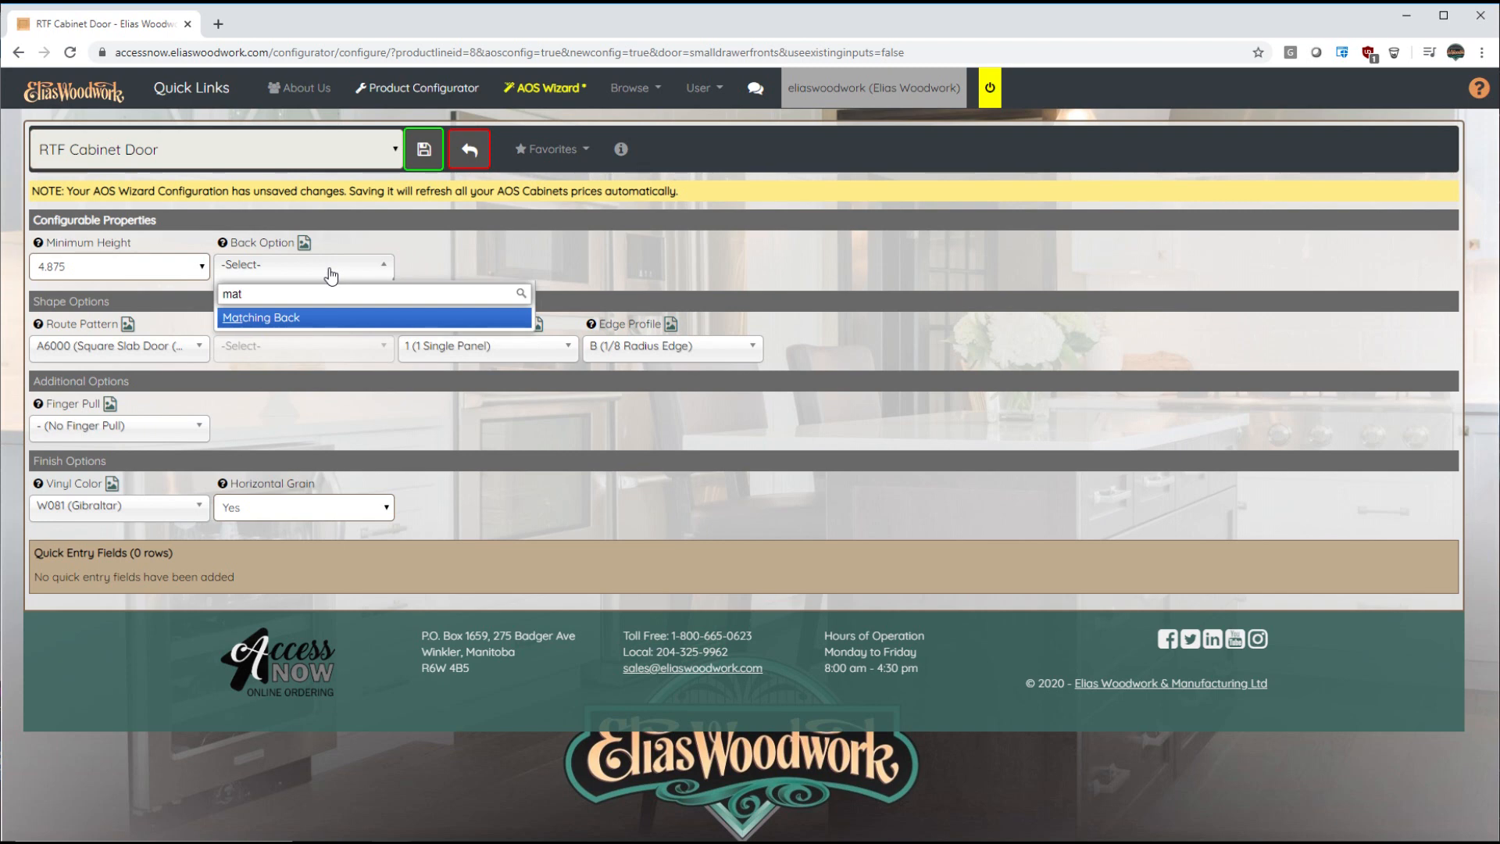
{"action": "left_click", "coordinate": [302, 319]}
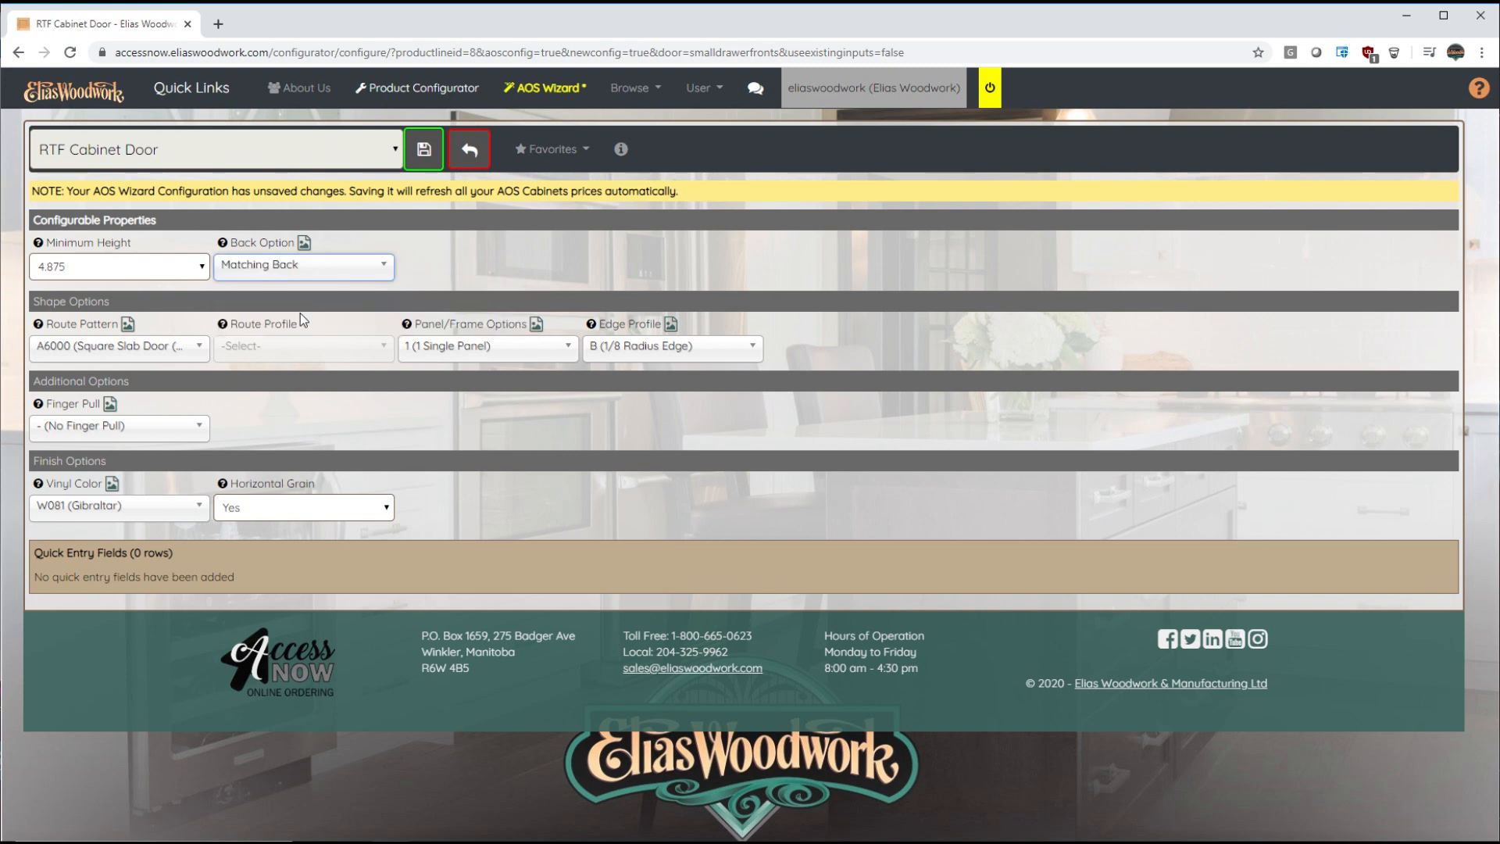
{"action": "left_click", "coordinate": [425, 153]}
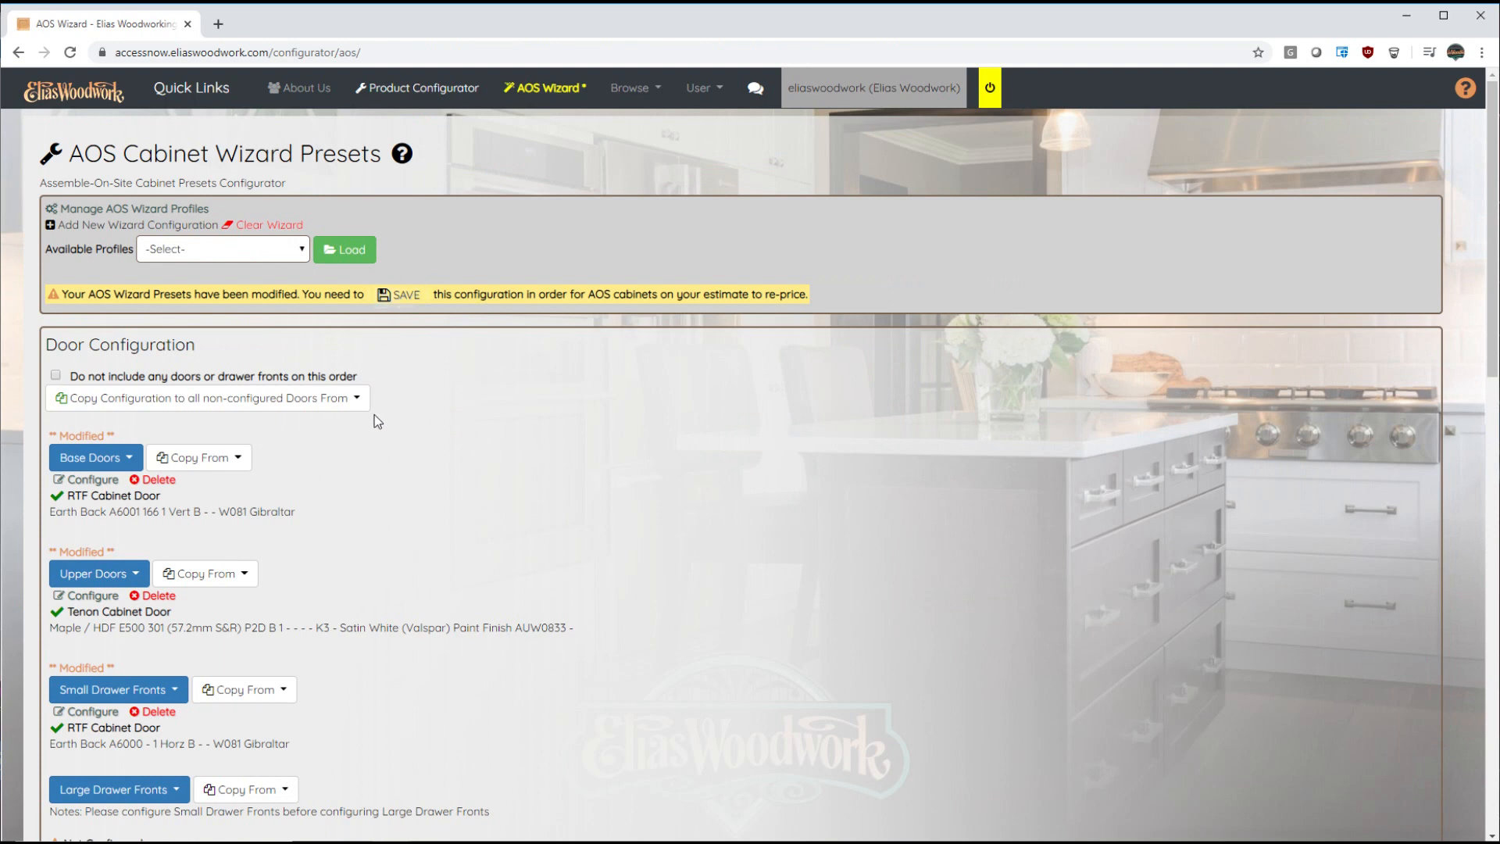
Copy the small drawer fronts configuration to the large drawer fronts.
{"action": "scroll", "coordinate": [377, 422], "scroll_direction": "down", "scroll_amount": 4}
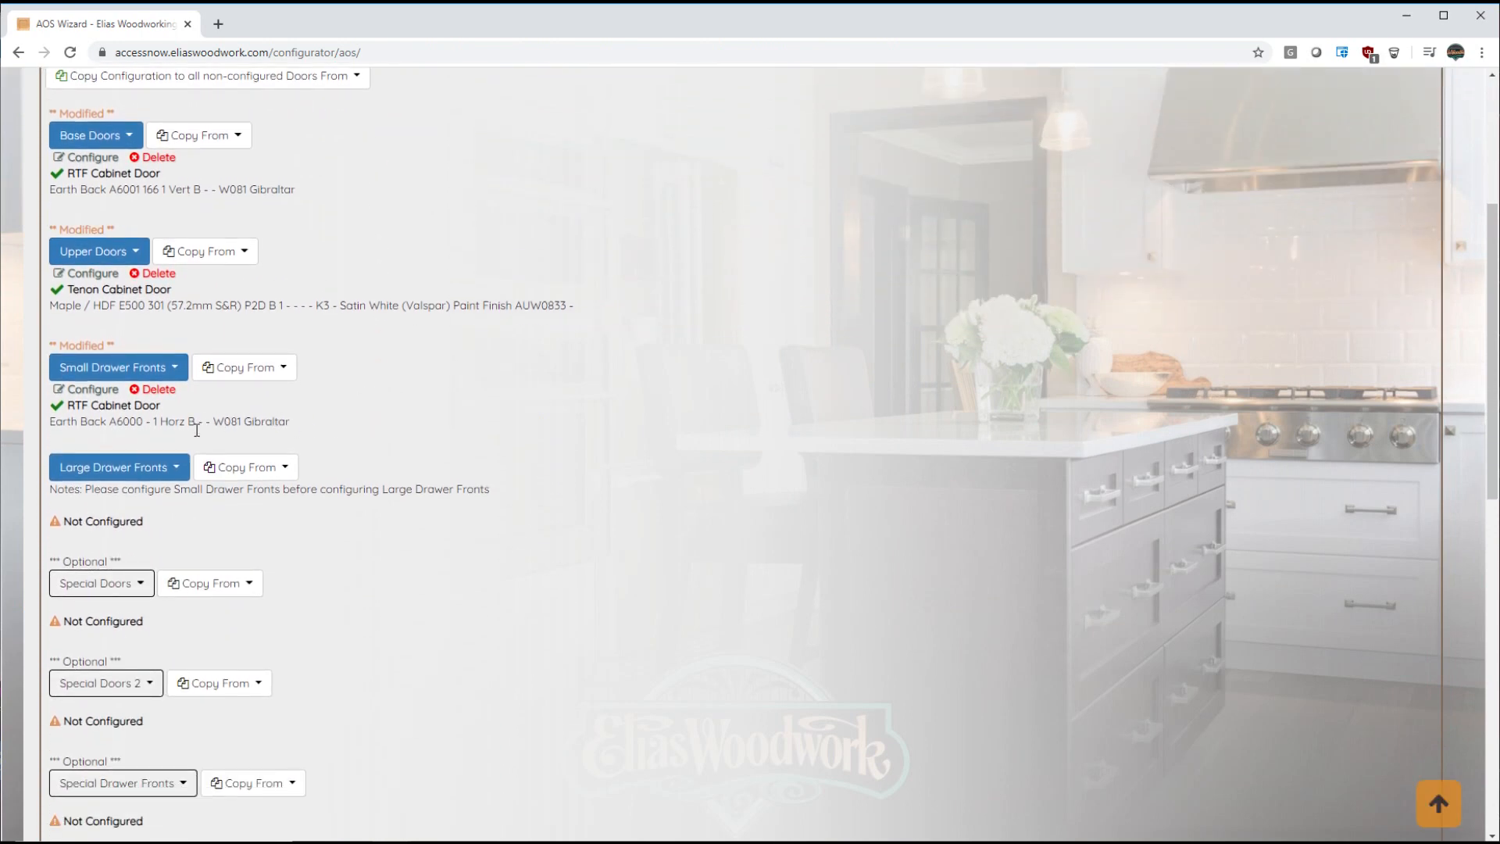
{"action": "left_click", "coordinate": [260, 469]}
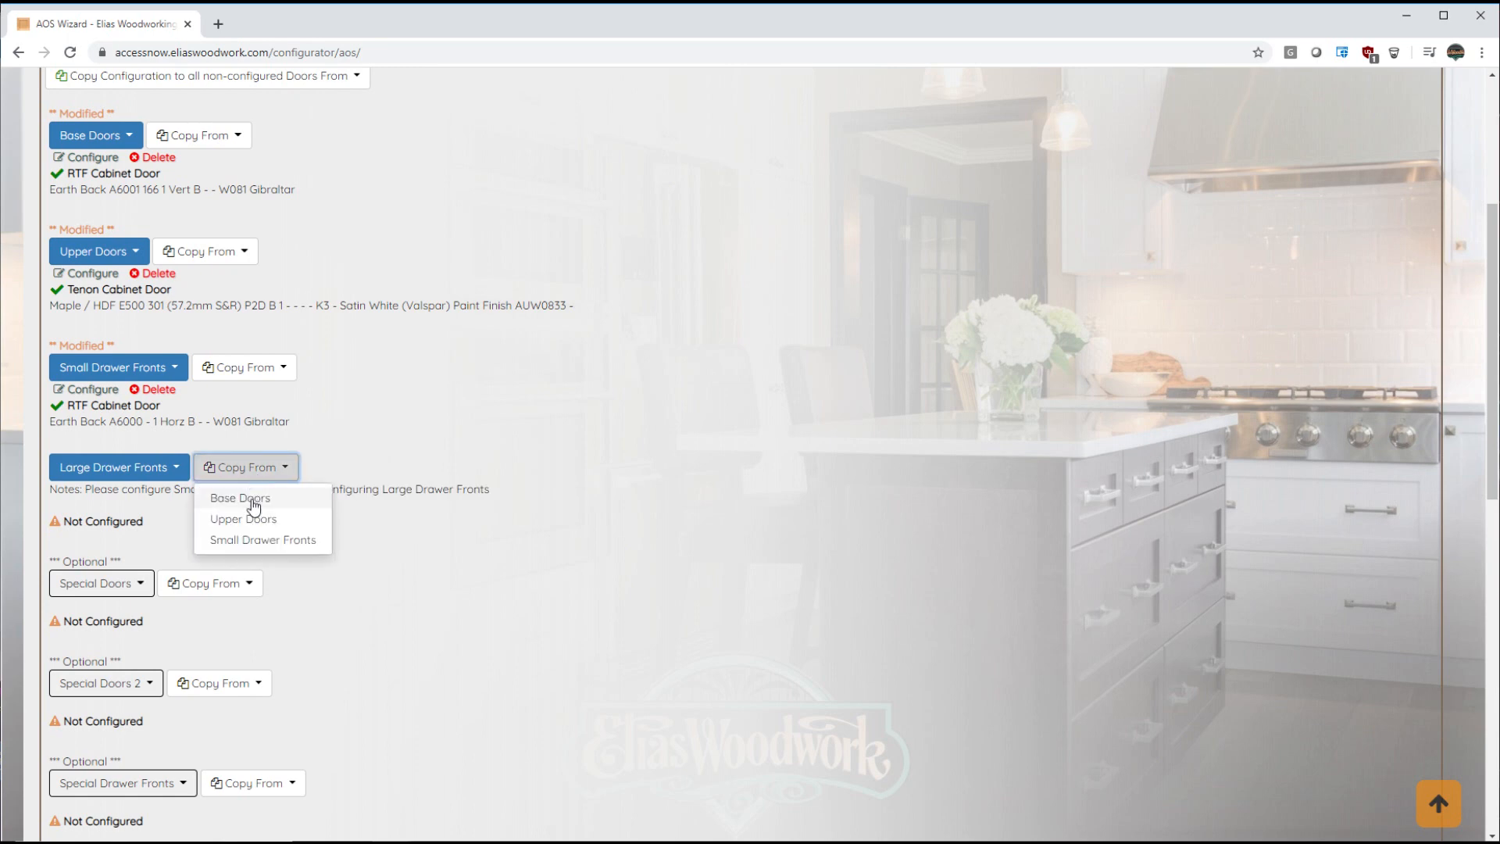
{"action": "left_click", "coordinate": [250, 540]}
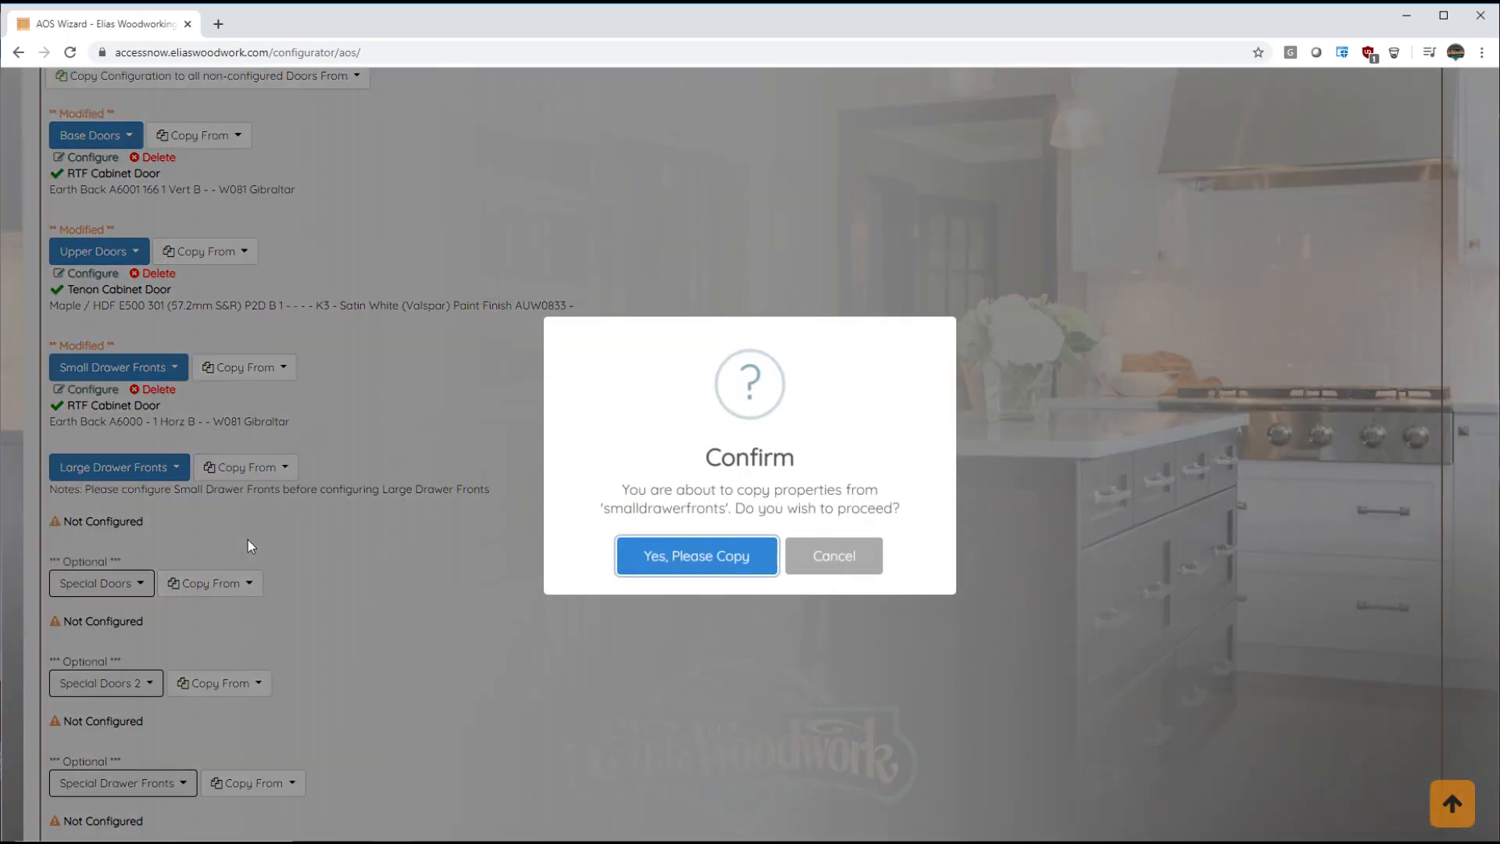
{"action": "left_click", "coordinate": [668, 558]}
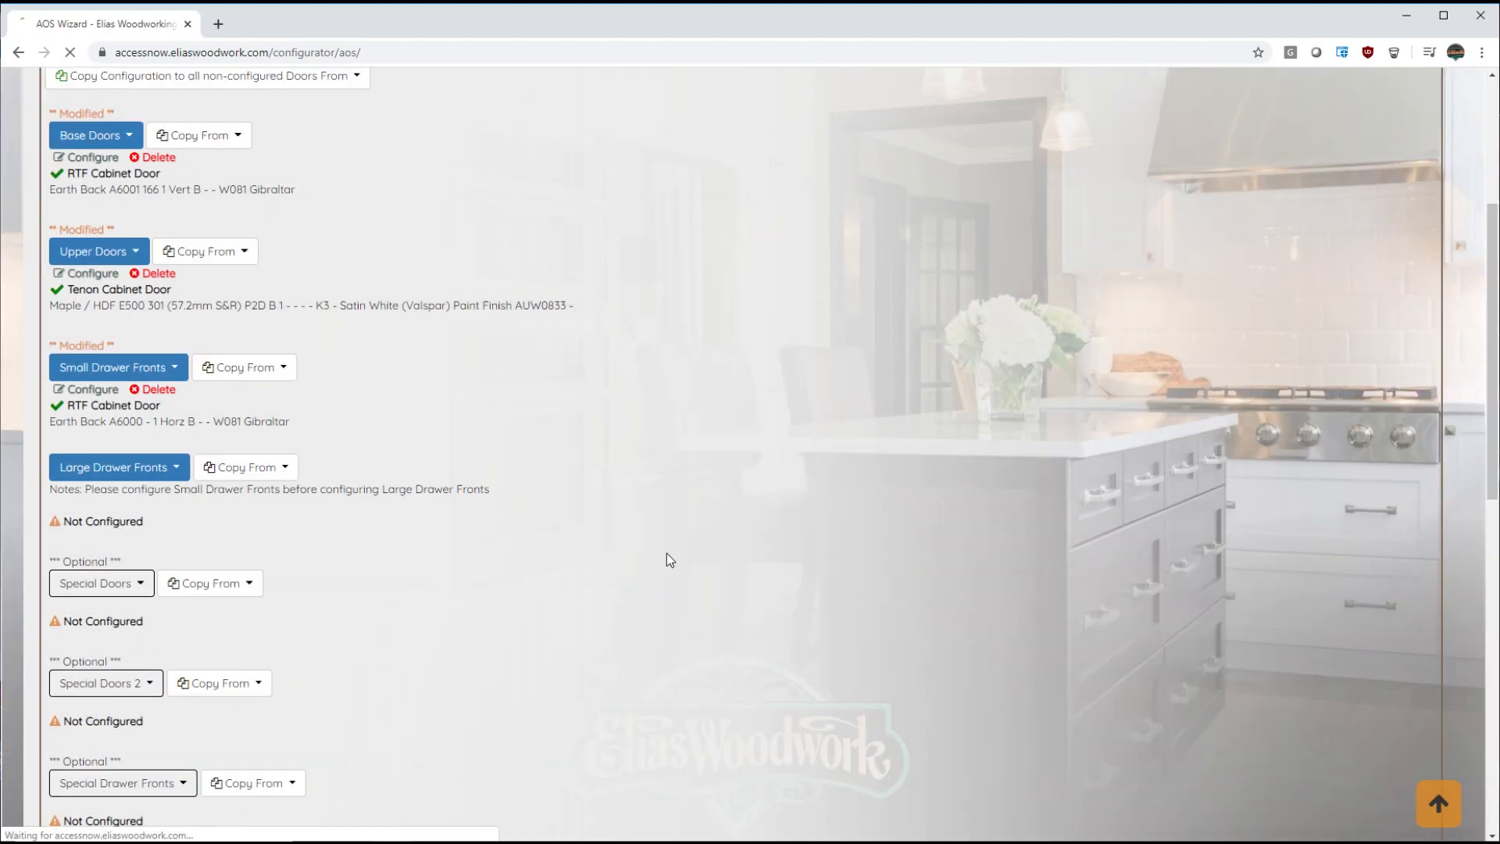
Start configuring the special doors as a Tenon Cabinet Door / Drawer Front and load the saved favorite Mission.
{"action": "scroll", "coordinate": [430, 492], "scroll_direction": "down", "scroll_amount": 1}
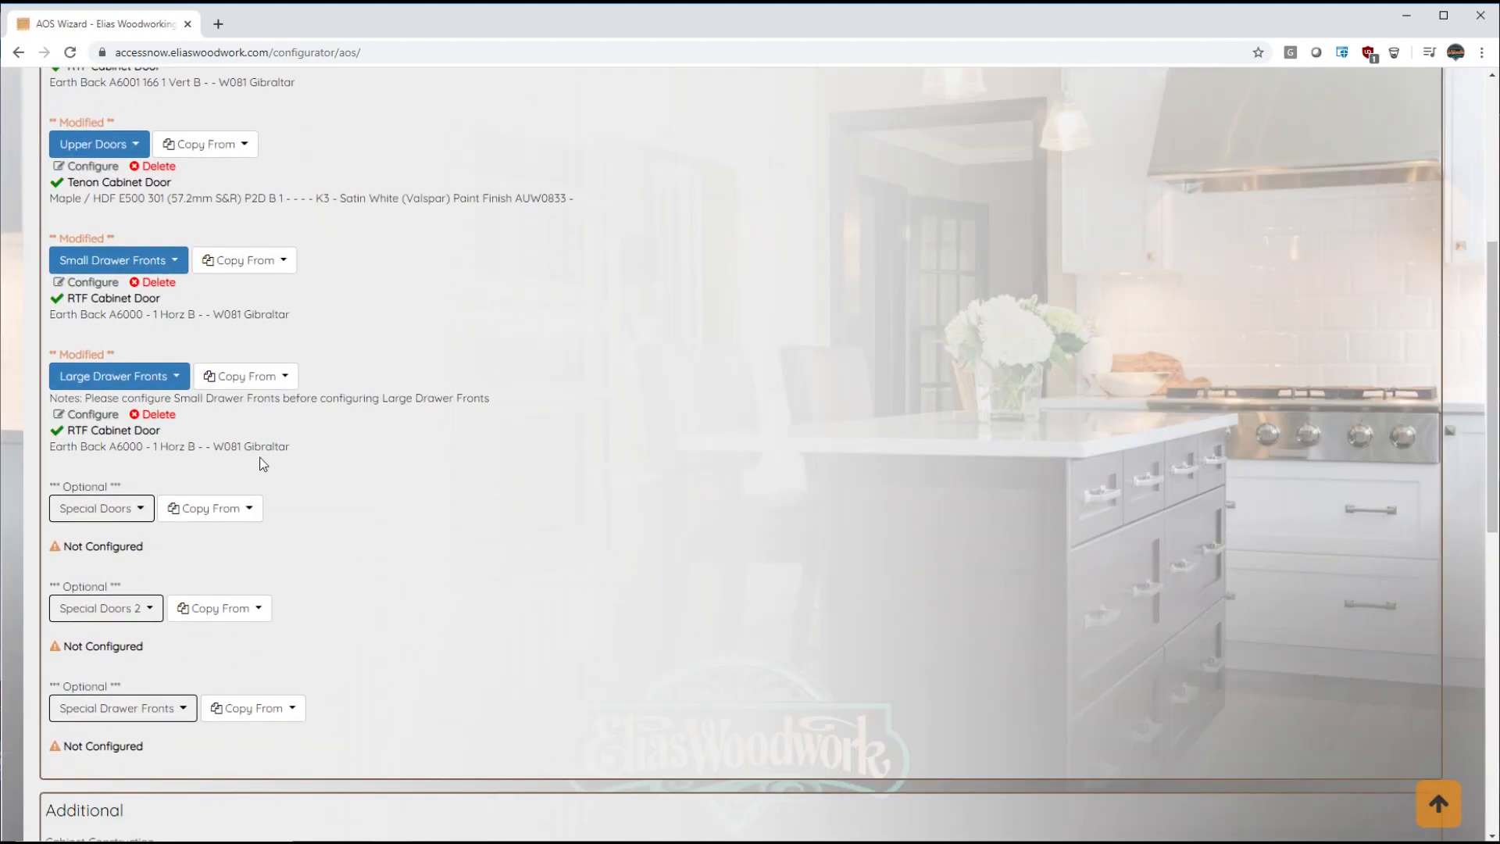
{"action": "left_click", "coordinate": [134, 512]}
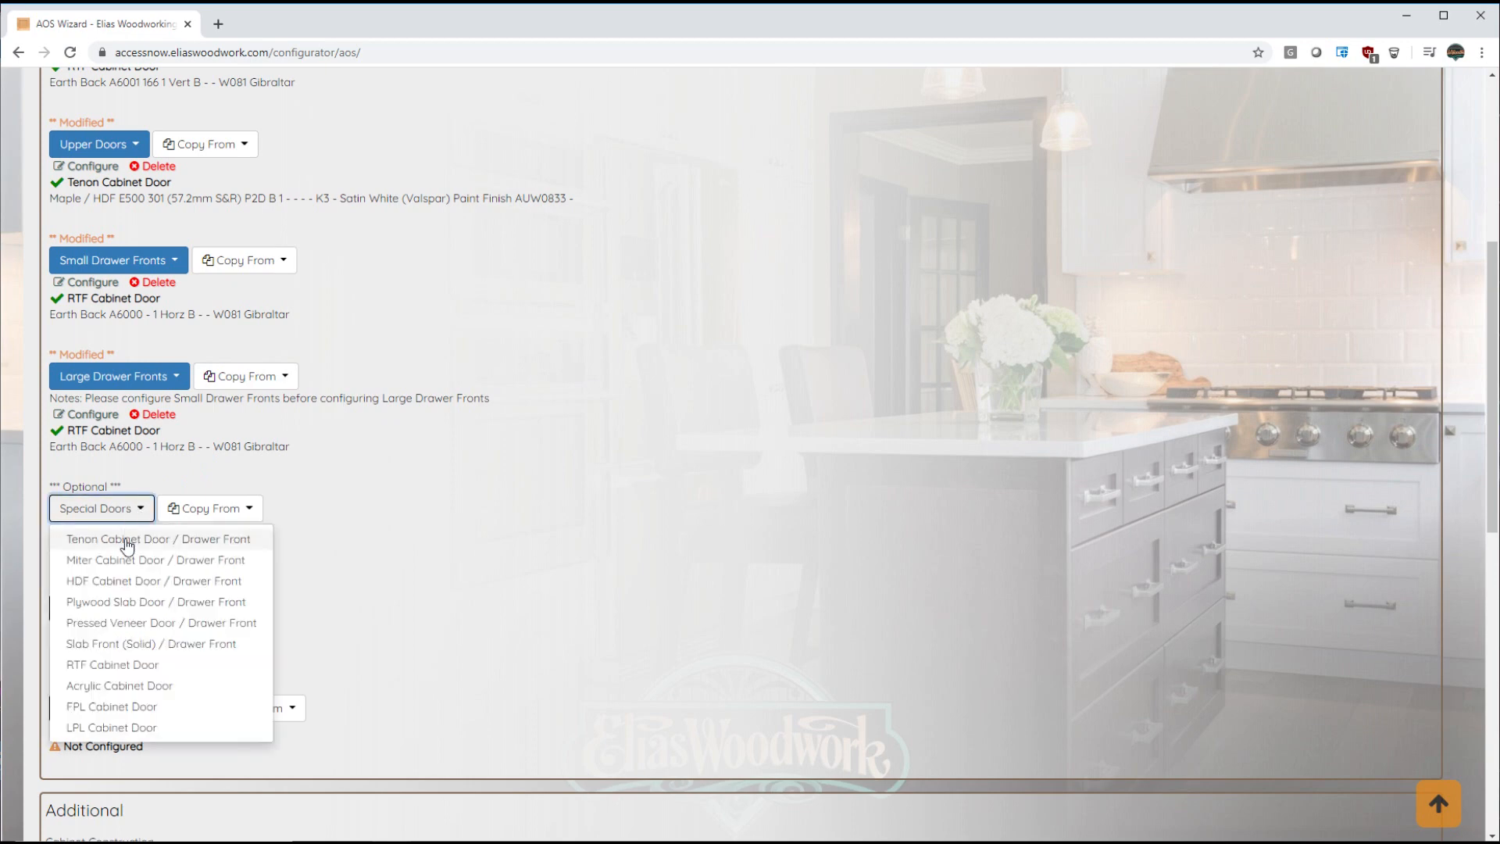
{"action": "left_click", "coordinate": [126, 541]}
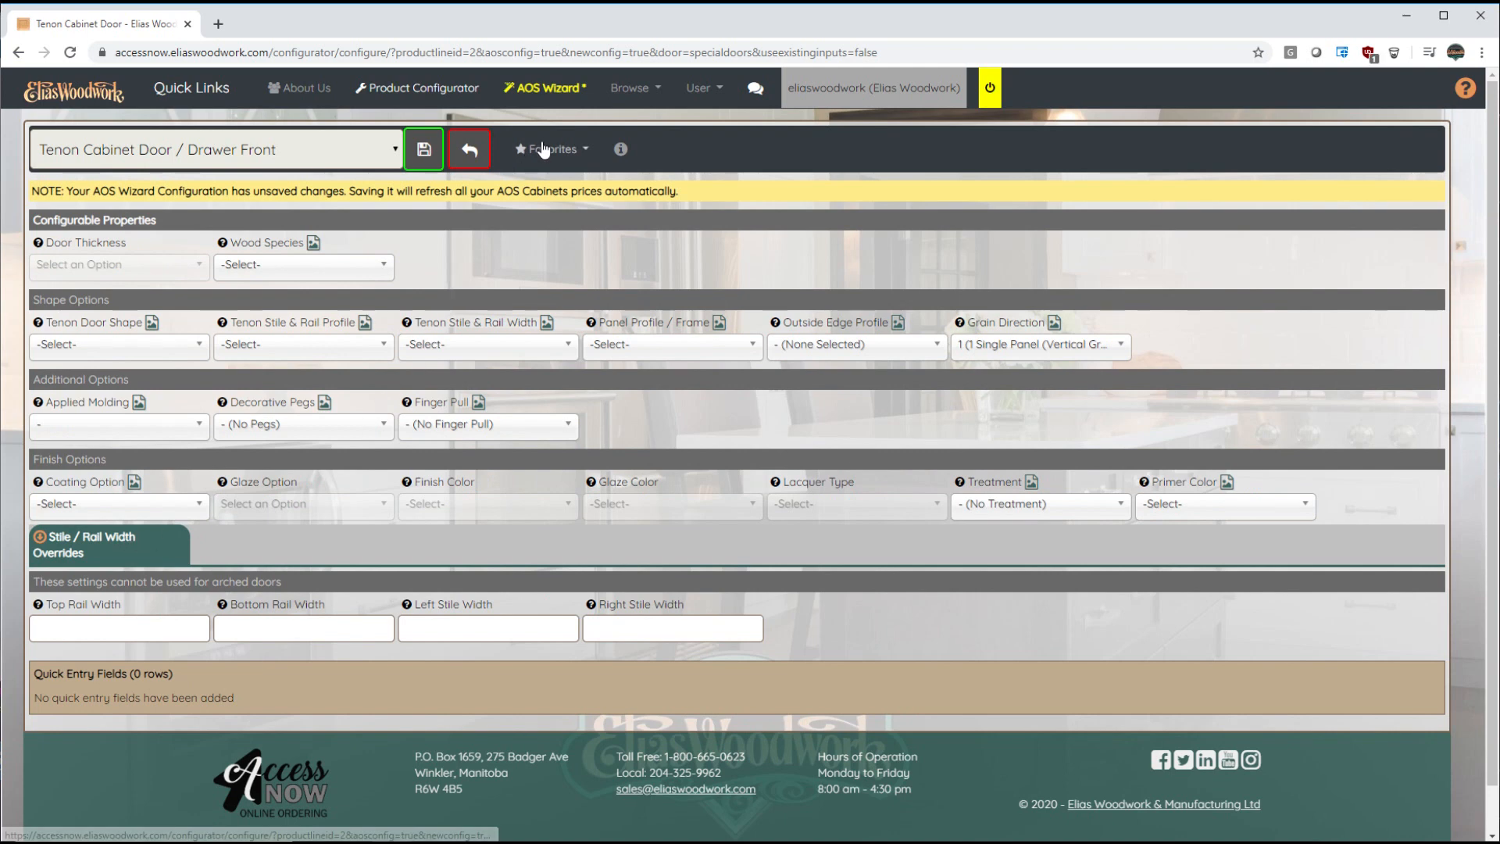
{"action": "left_click", "coordinate": [547, 148]}
{"action": "left_click", "coordinate": [549, 209]}
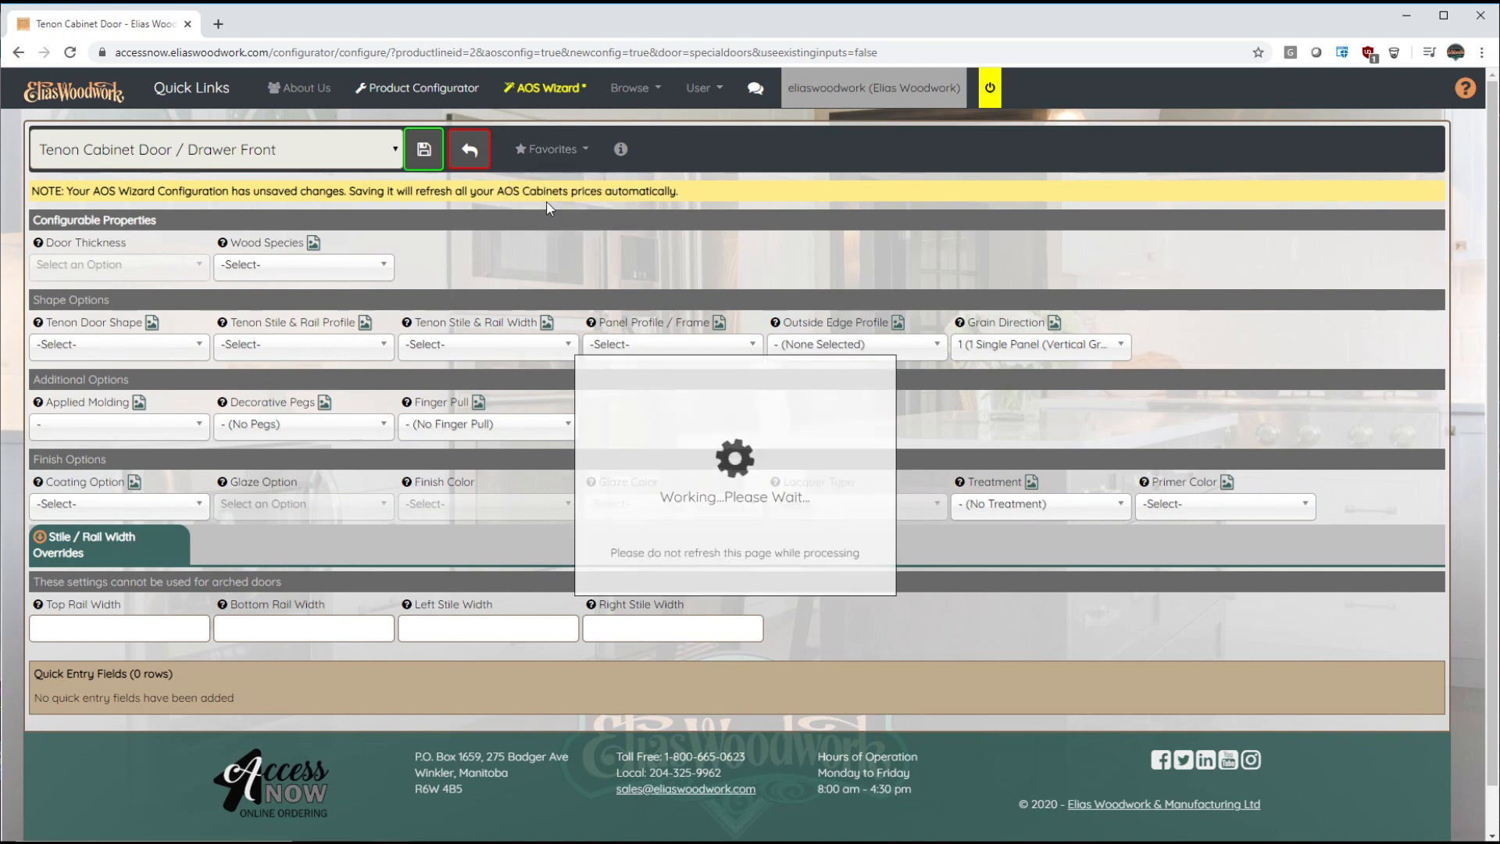
{"action": "scroll", "coordinate": [313, 388], "scroll_direction": "down", "scroll_amount": 3}
{"action": "scroll", "coordinate": [312, 391], "scroll_direction": "down", "scroll_amount": 9}
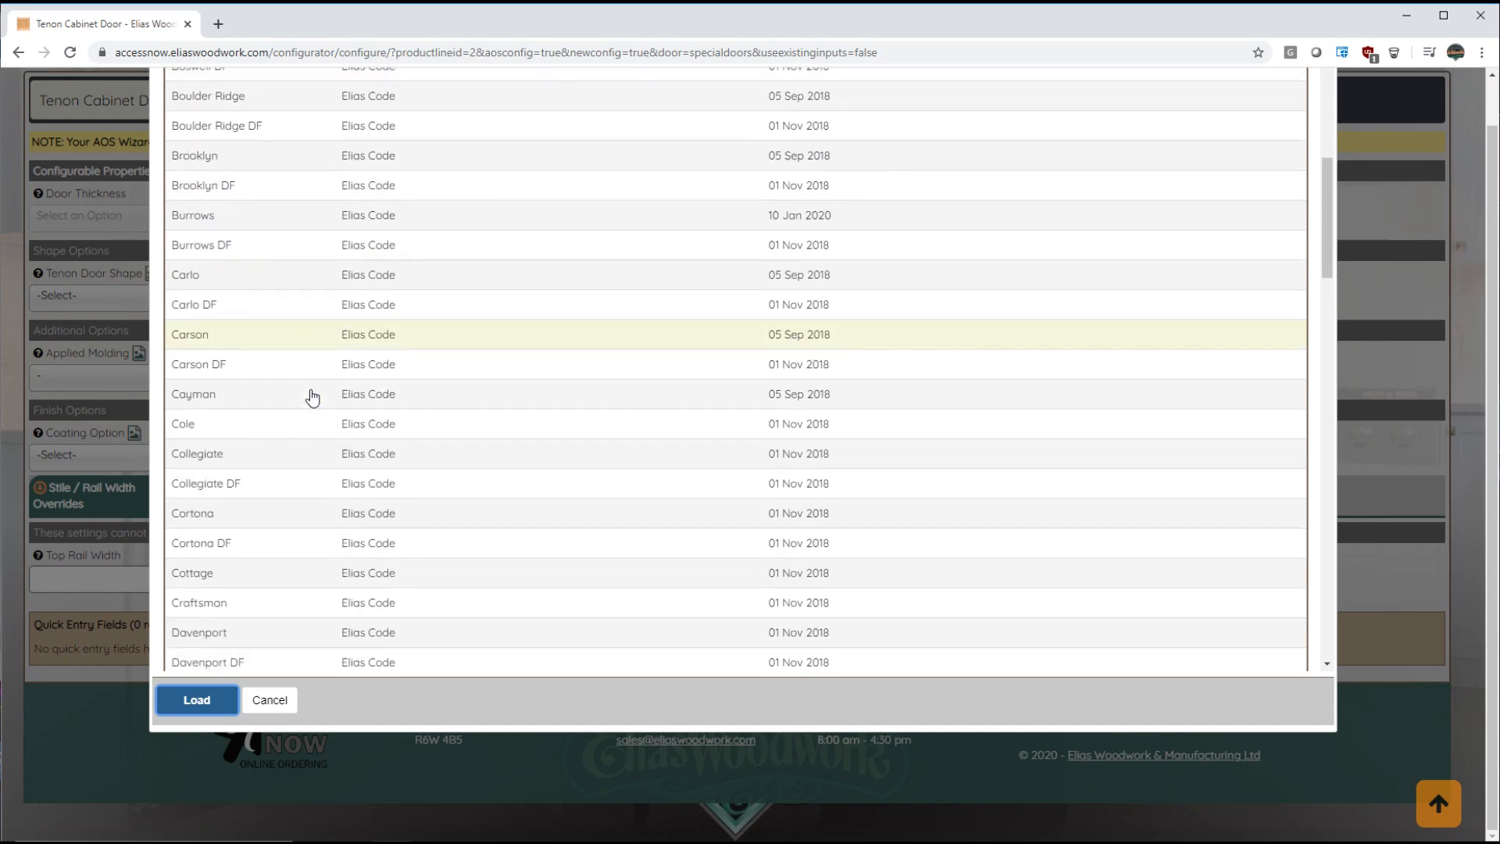
{"action": "scroll", "coordinate": [312, 402], "scroll_direction": "down", "scroll_amount": 5}
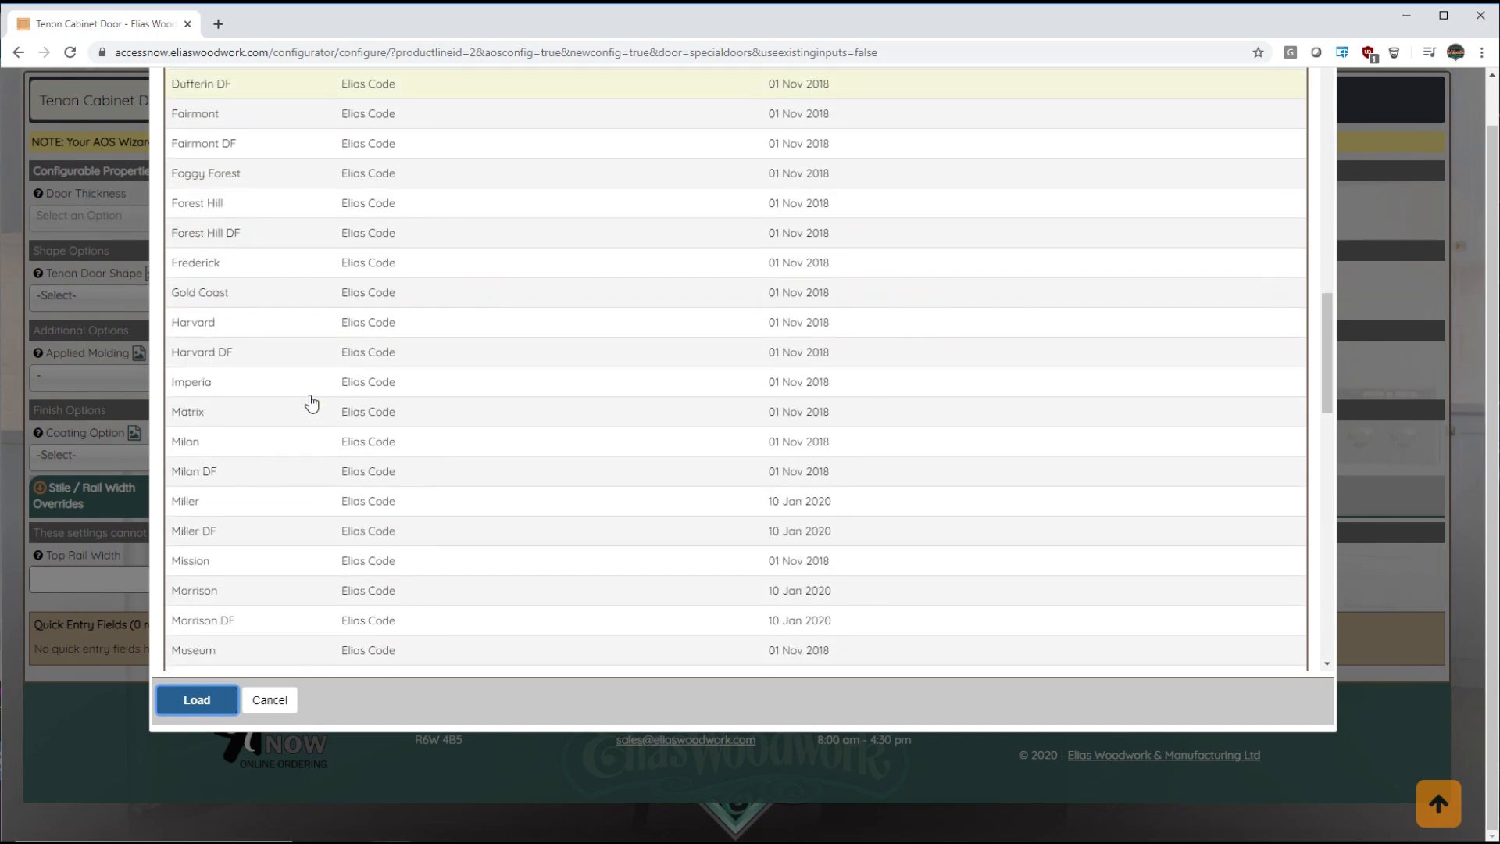
{"action": "double_click", "coordinate": [298, 356]}
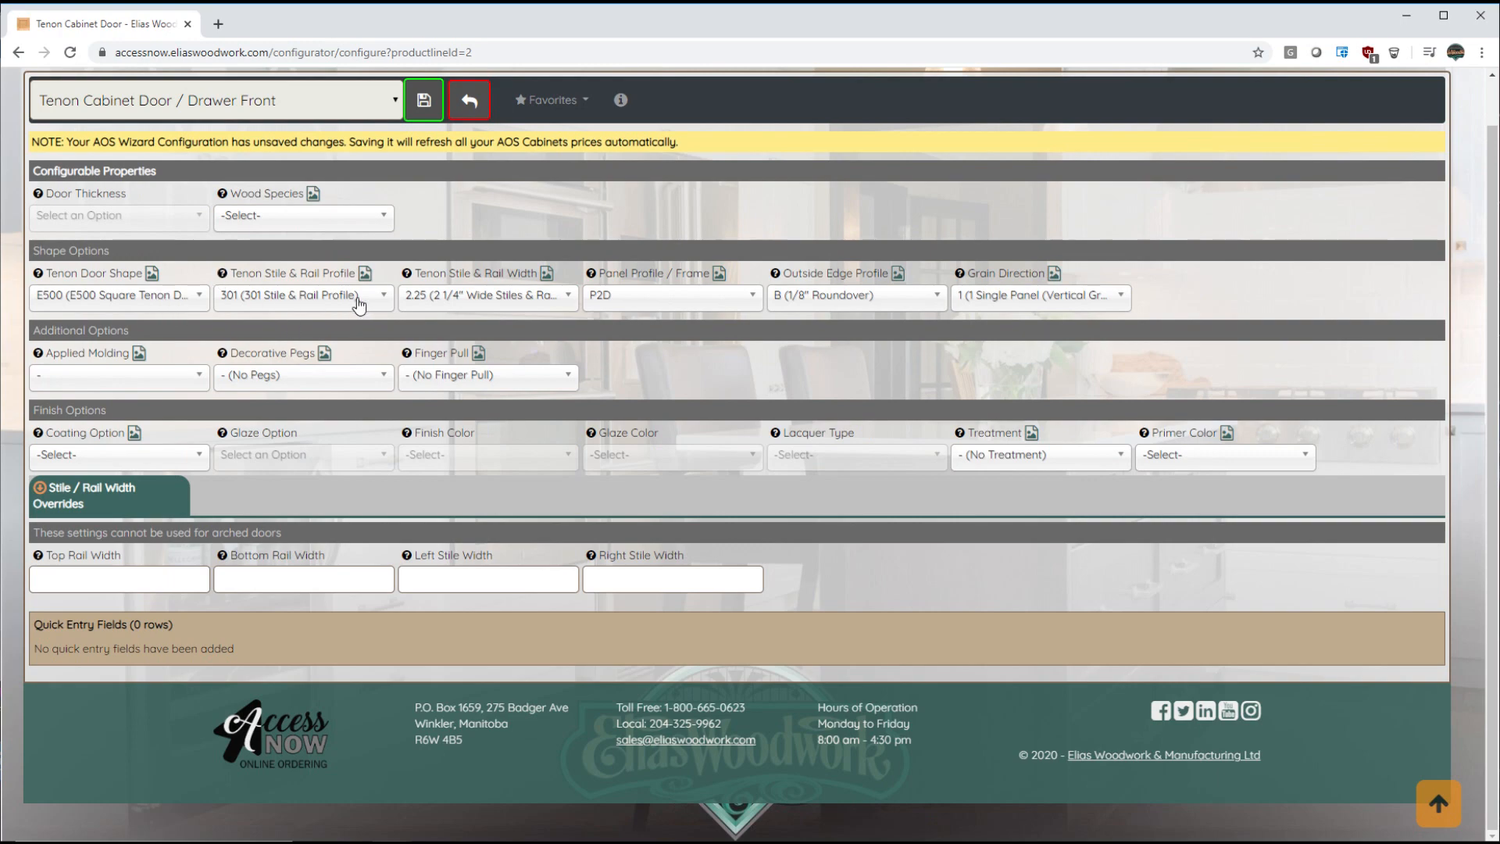
Set the special door's panel profile / frame to the FM003 design and its wood species to Maple / HDF.
{"action": "left_click", "coordinate": [638, 297]}
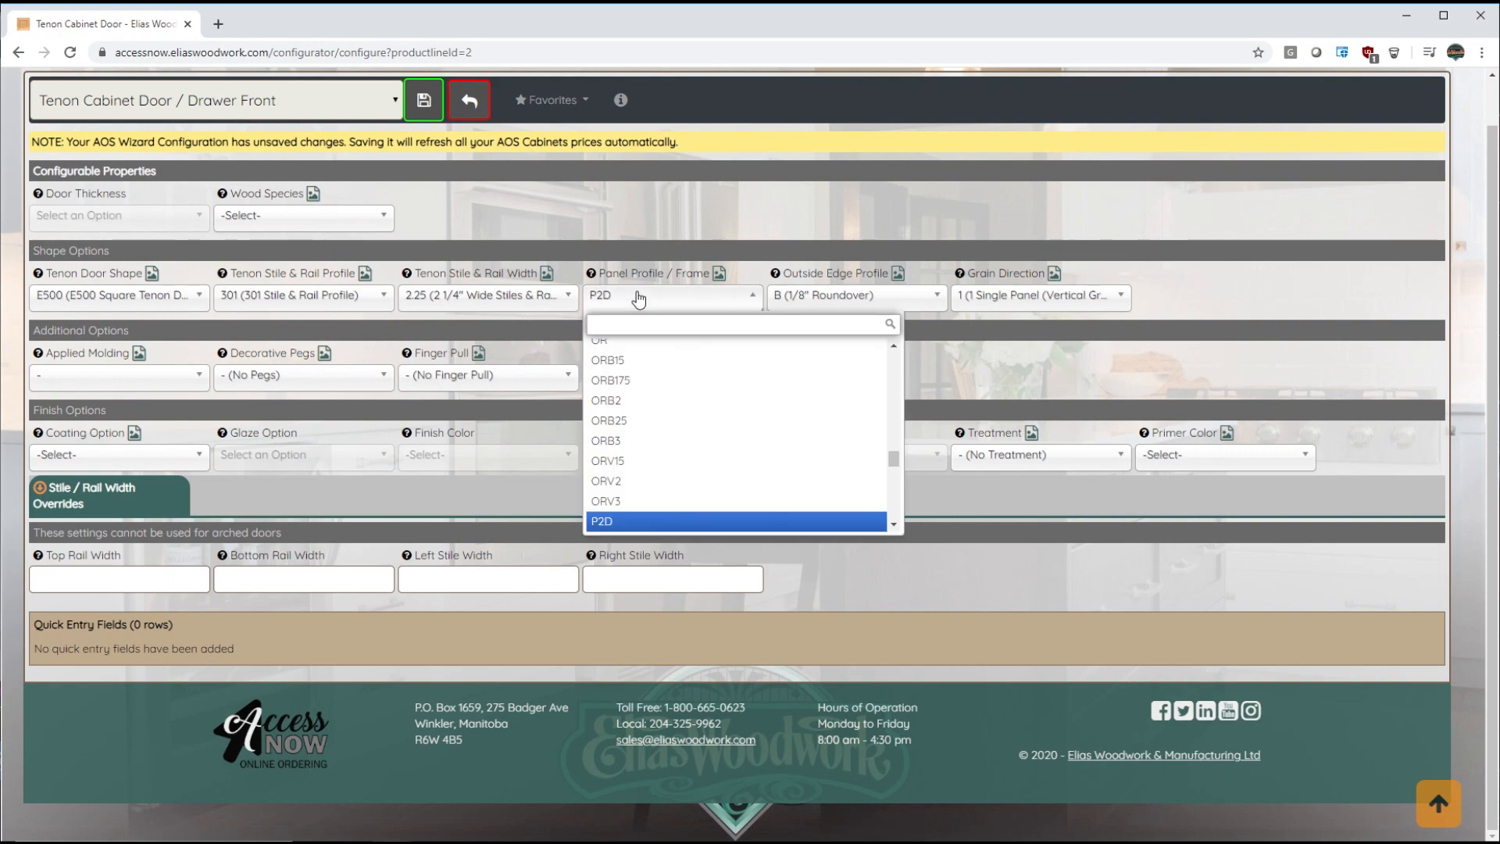
{"action": "left_click", "coordinate": [718, 273]}
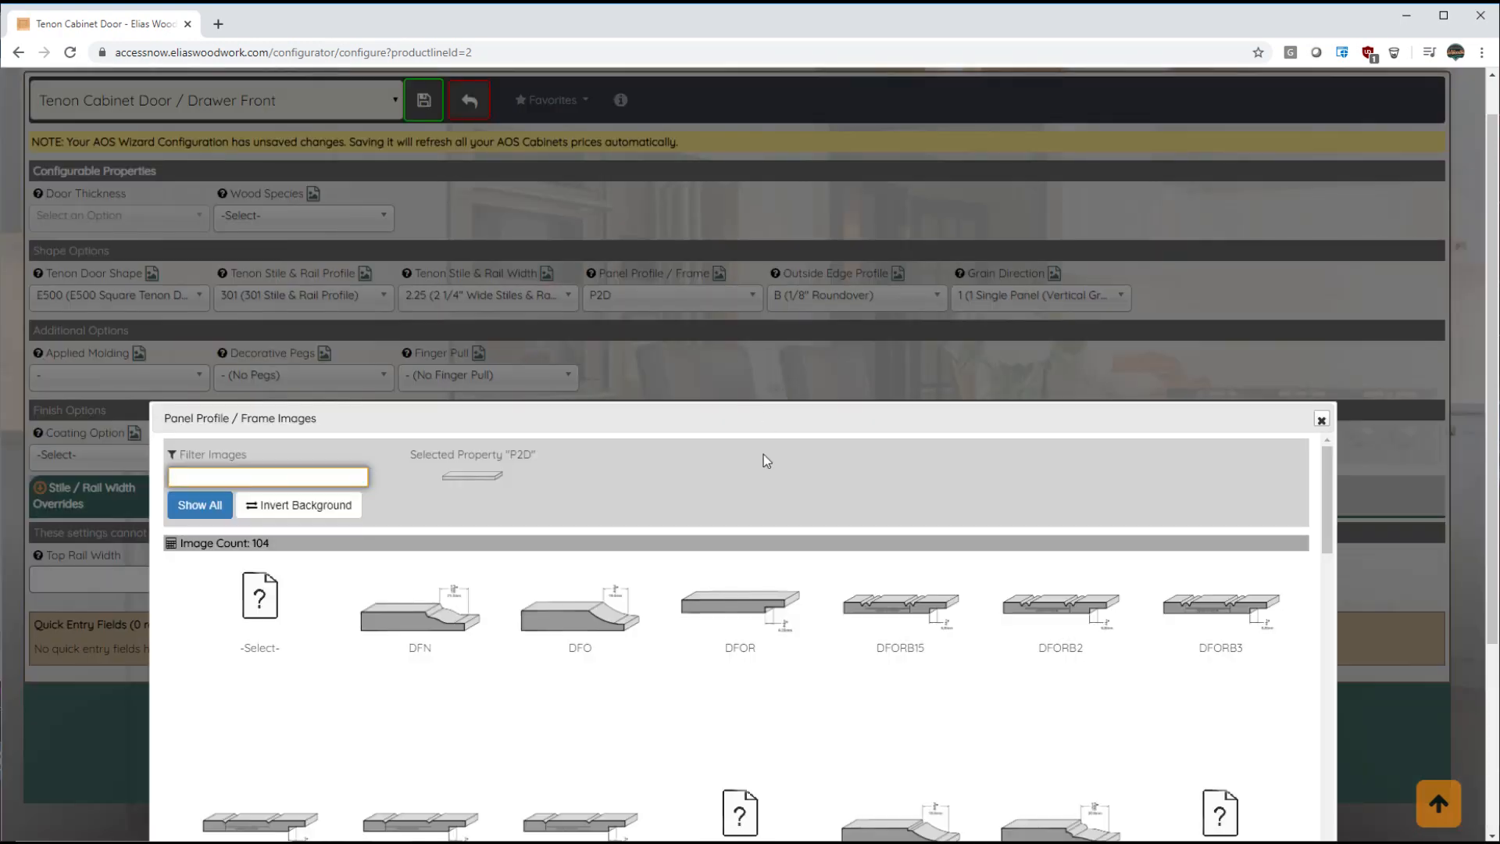
{"action": "scroll", "coordinate": [764, 469], "scroll_direction": "down", "scroll_amount": 20}
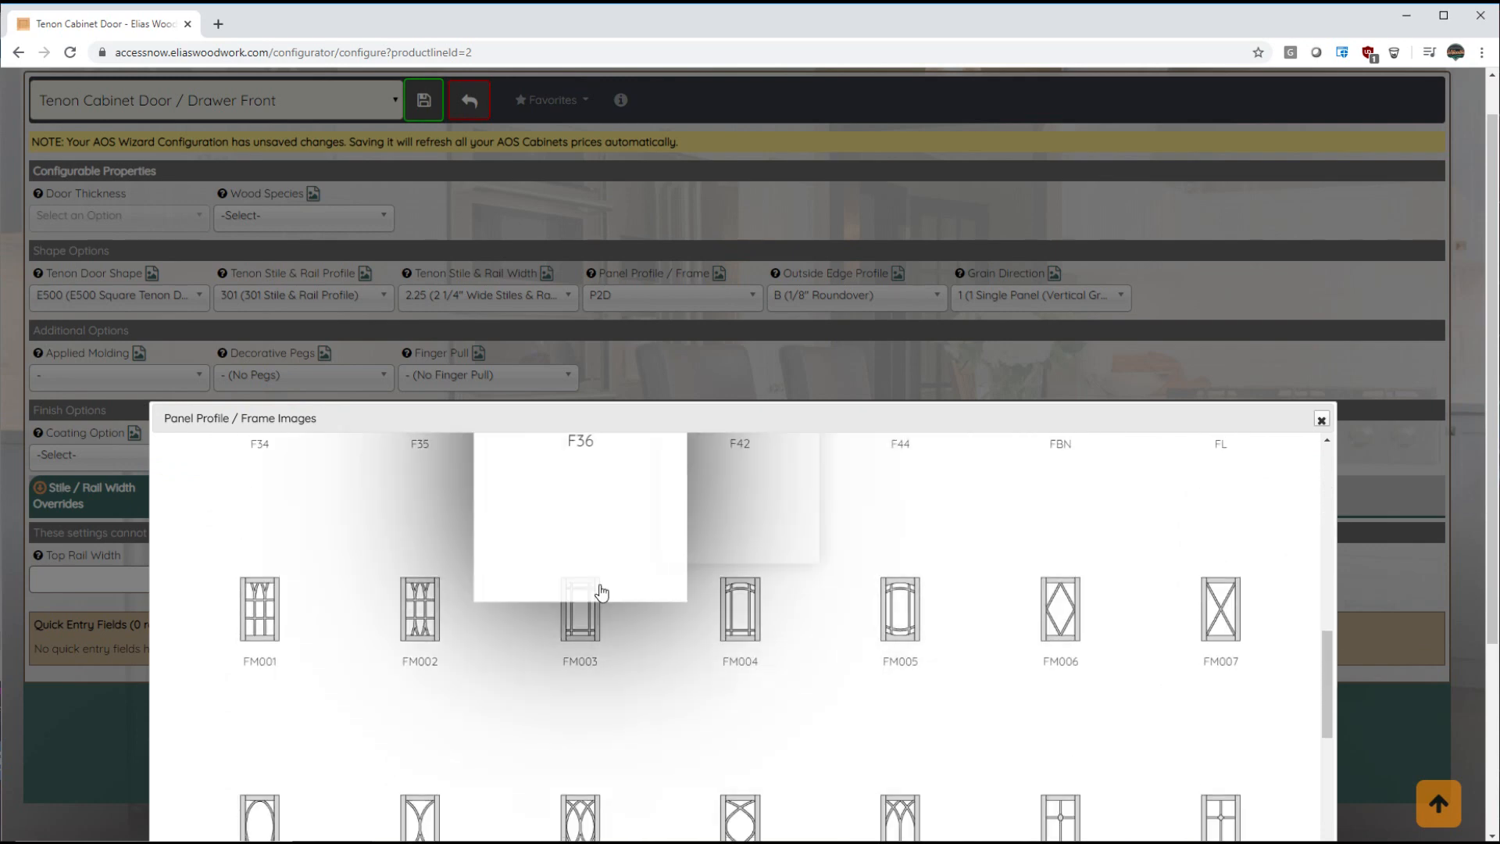
{"action": "left_click", "coordinate": [572, 599]}
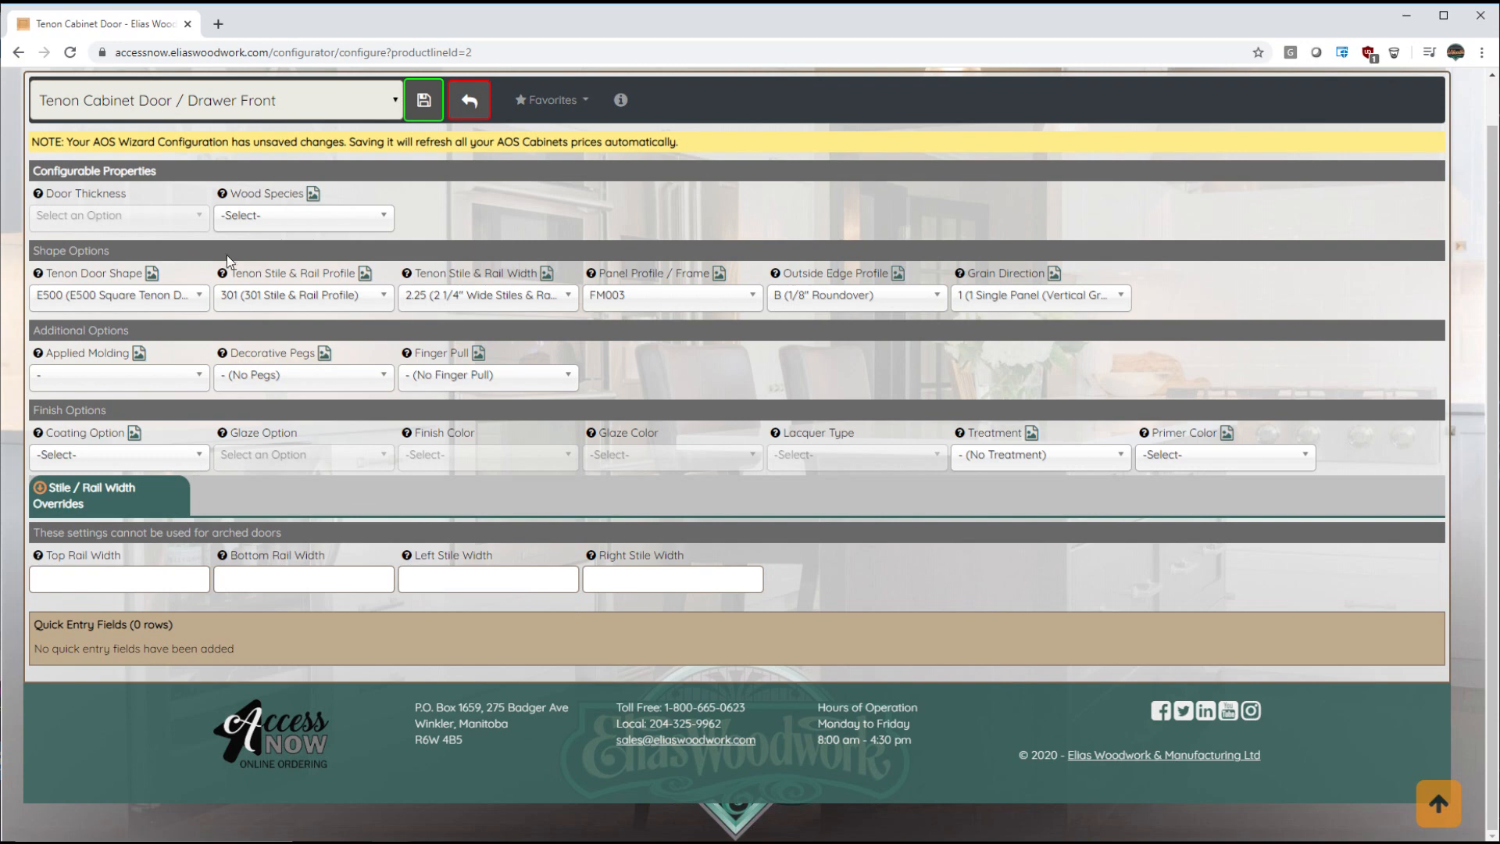
{"action": "left_click", "coordinate": [243, 227]}
{"action": "scroll", "coordinate": [313, 328], "scroll_direction": "down", "scroll_amount": 5}
{"action": "left_click", "coordinate": [387, 376]}
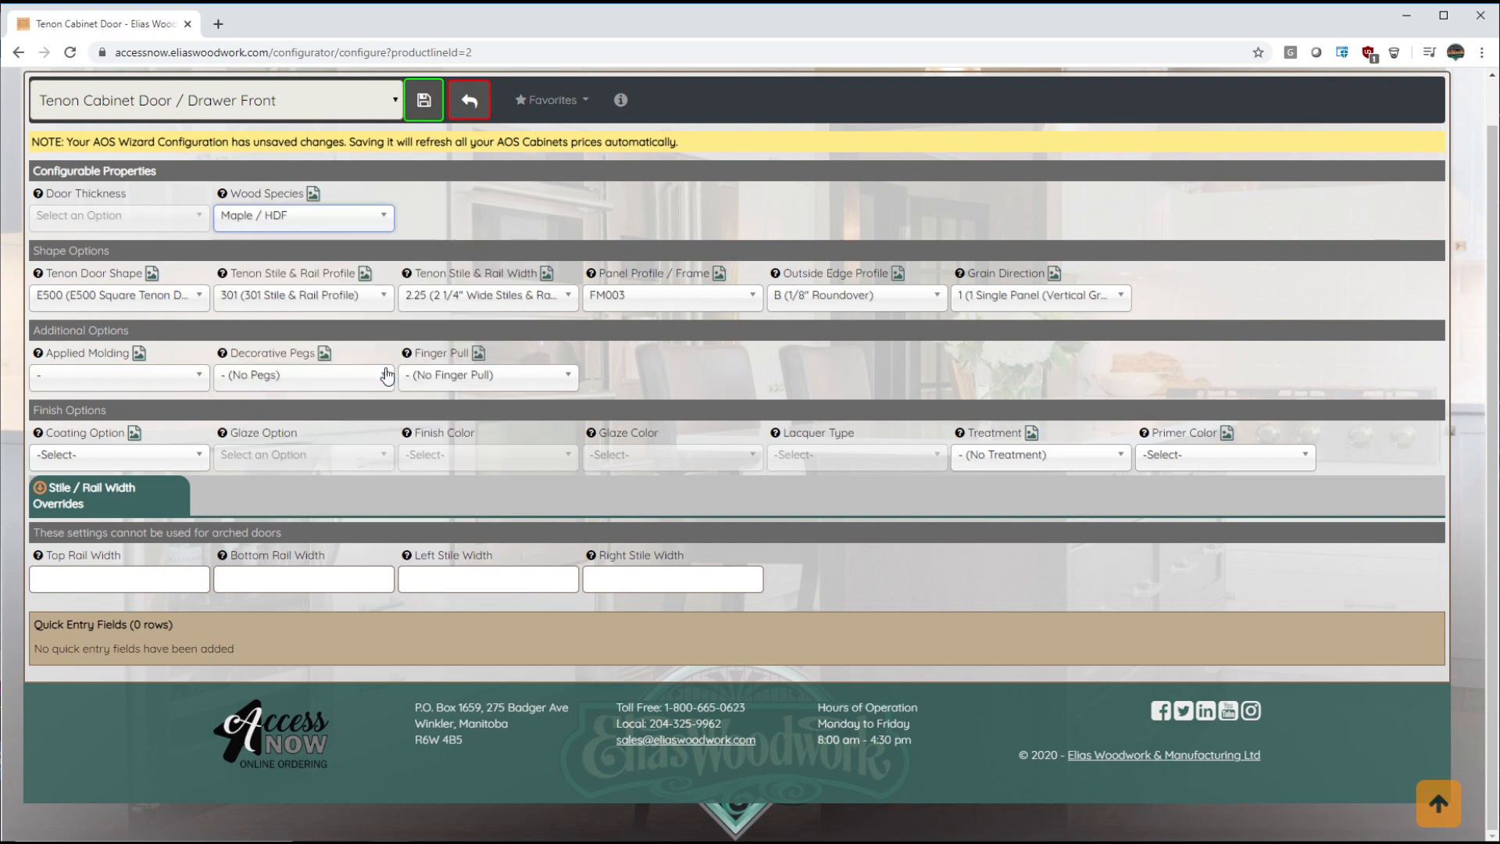
Set the special door's coating to Paint (K3) with finish color Satin White and save the configuration.
{"action": "left_click", "coordinate": [177, 465]}
{"action": "left_click", "coordinate": [166, 524]}
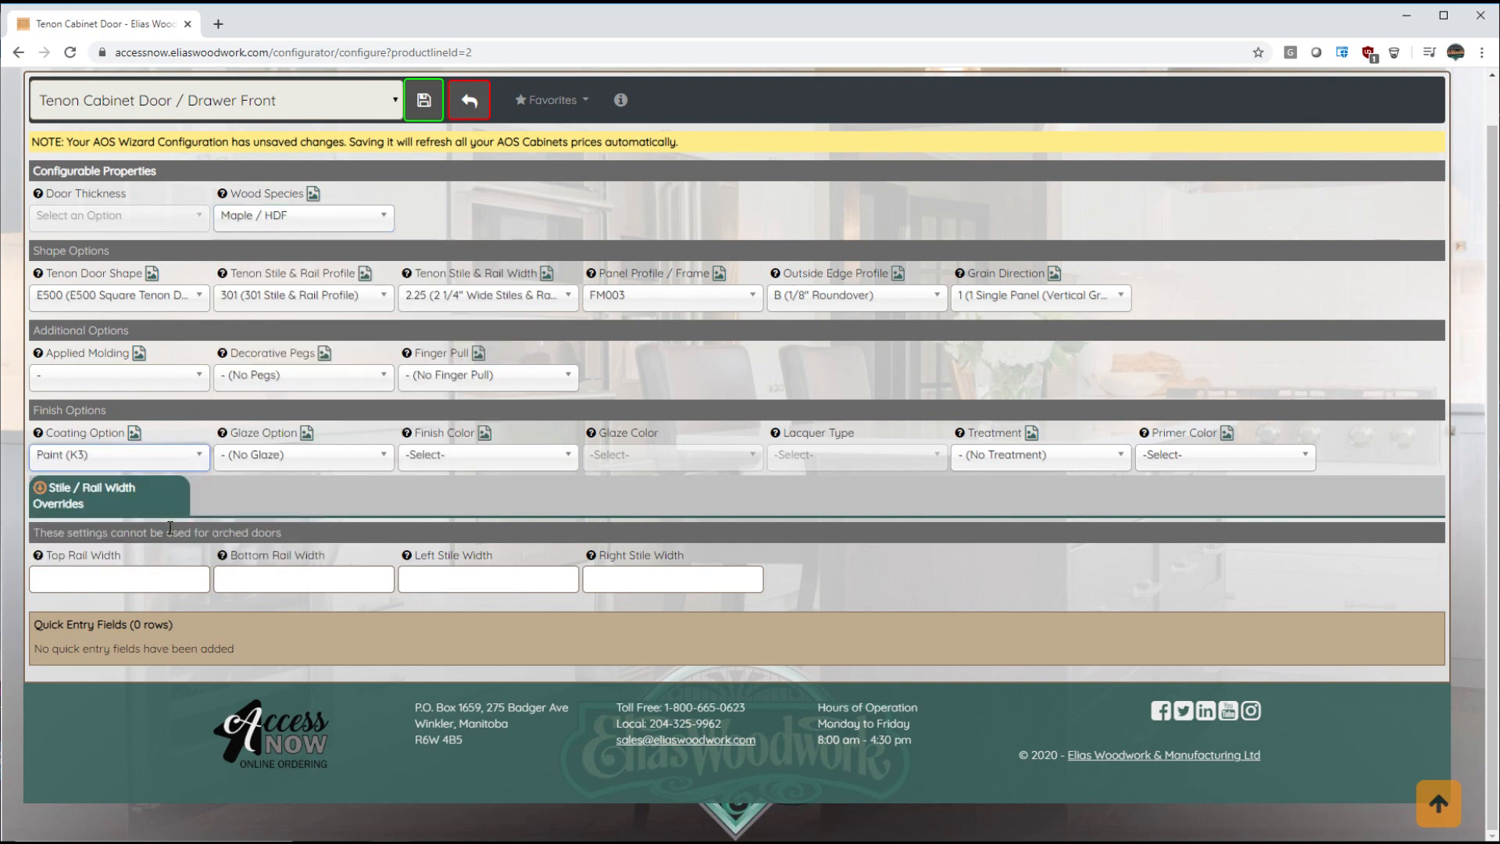
{"action": "left_click", "coordinate": [468, 465]}
{"action": "type", "text": "sat"}
{"action": "left_click", "coordinate": [444, 510]}
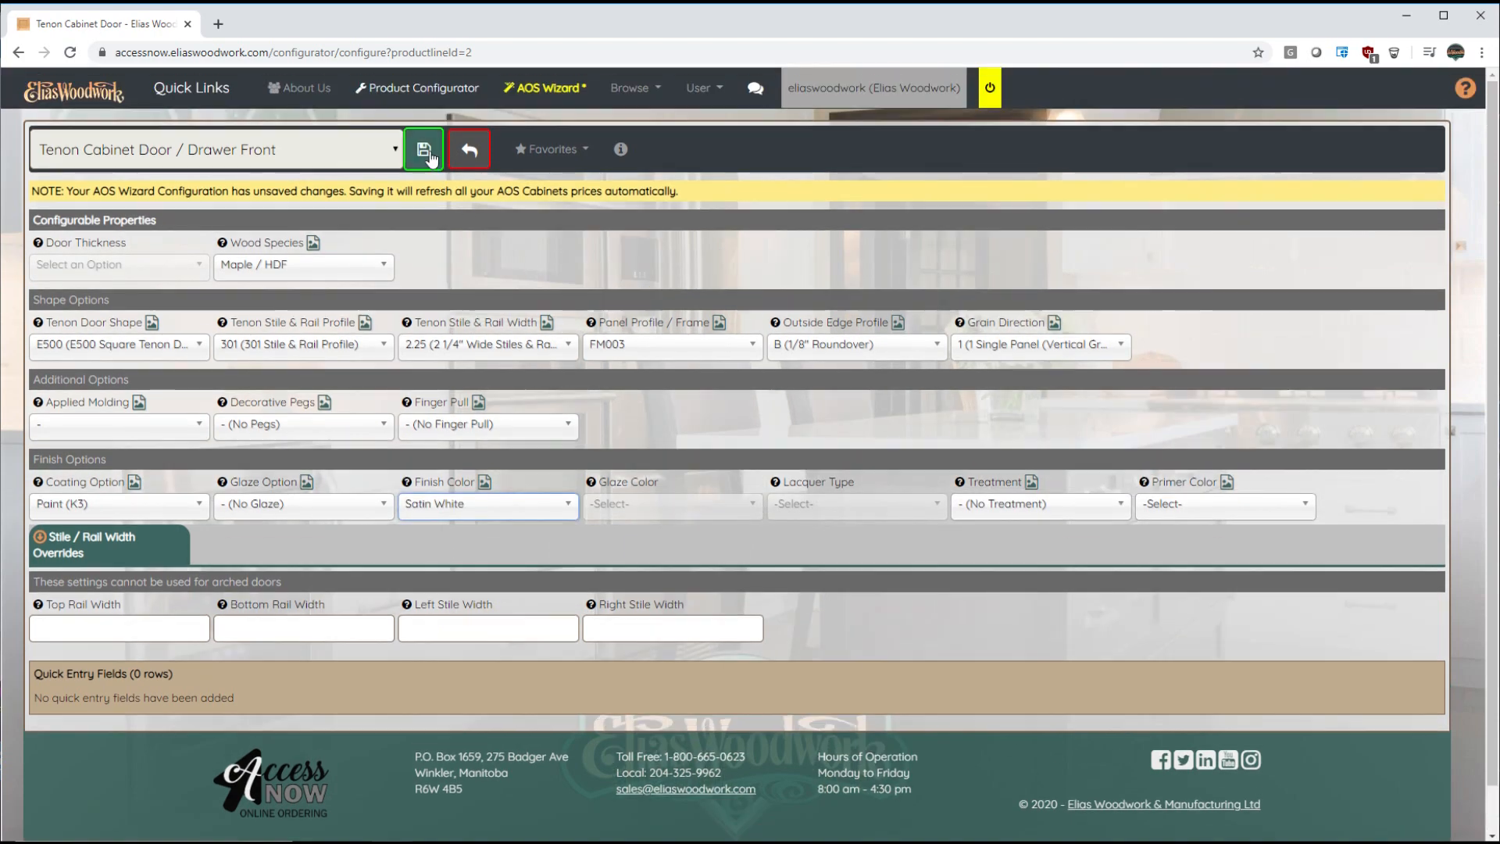
{"action": "left_click", "coordinate": [424, 150]}
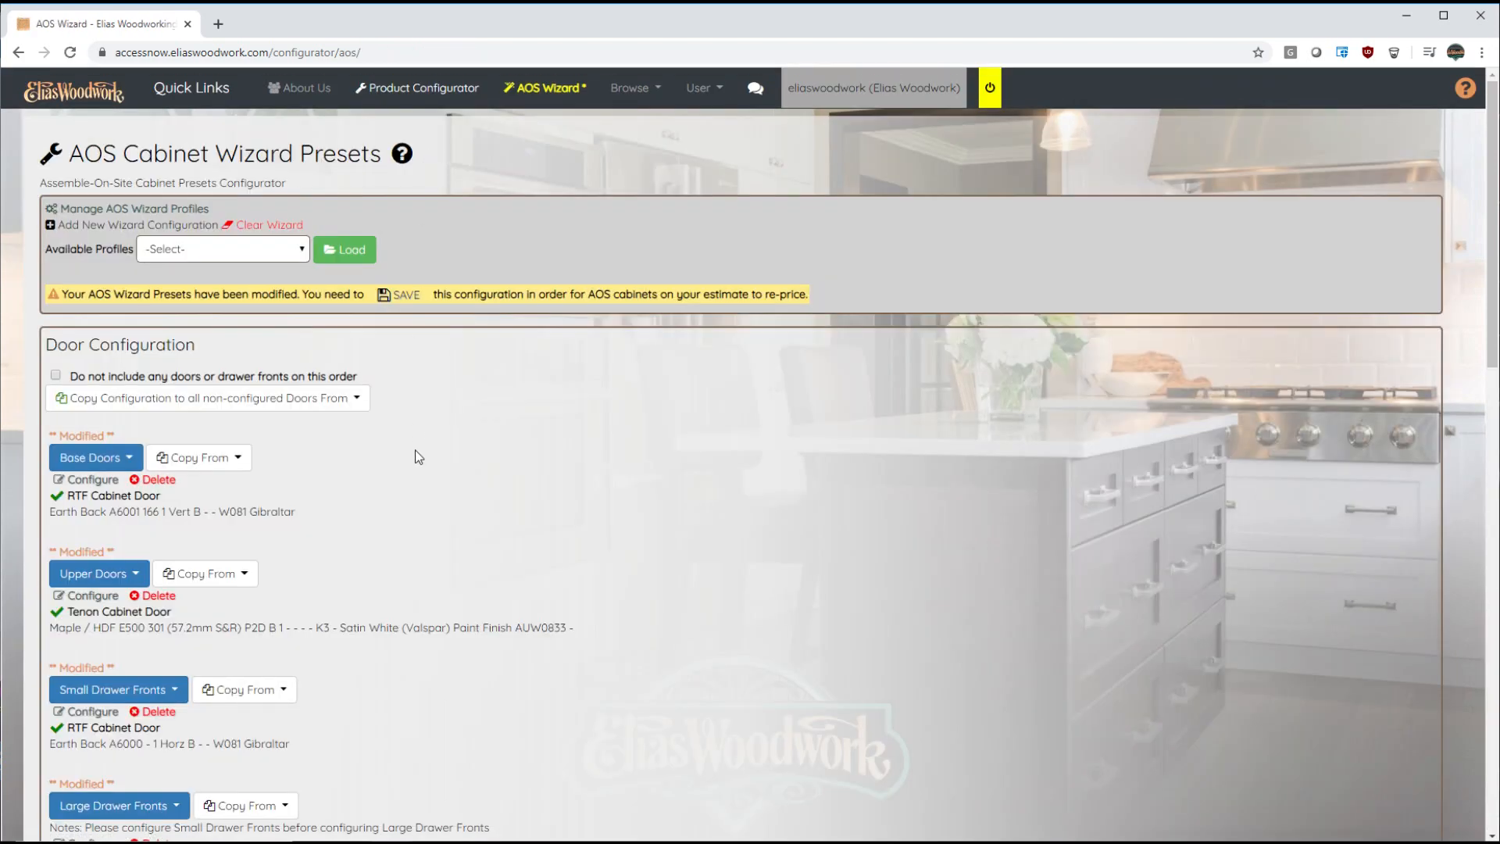
Review the door and additional cabinet presets, and save the whole AOS configuration as "Test Cabinets".
{"action": "scroll", "coordinate": [416, 467], "scroll_direction": "down", "scroll_amount": 7}
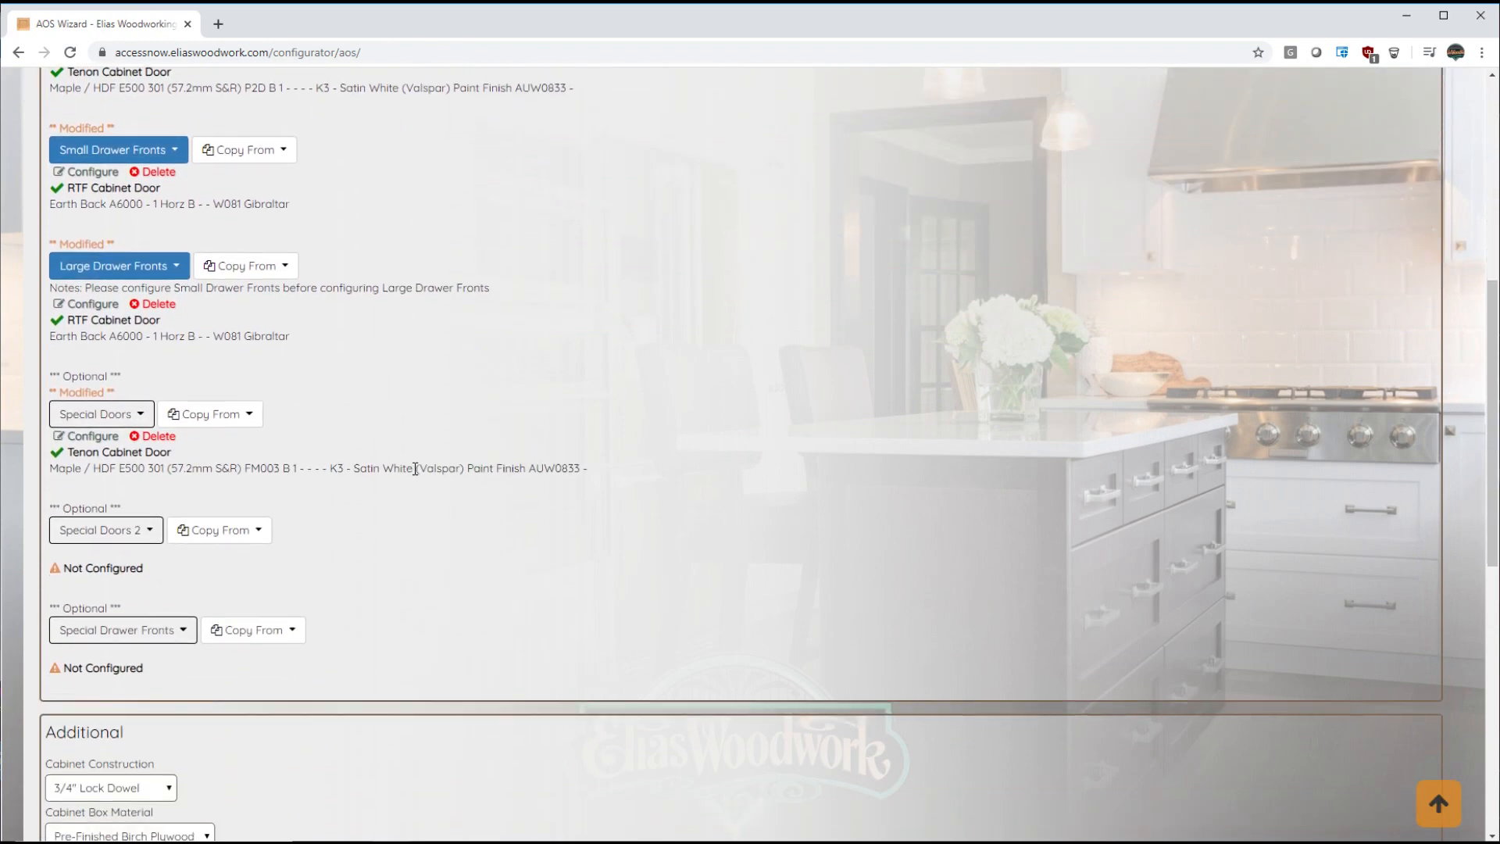
{"action": "scroll", "coordinate": [414, 471], "scroll_direction": "down", "scroll_amount": 6}
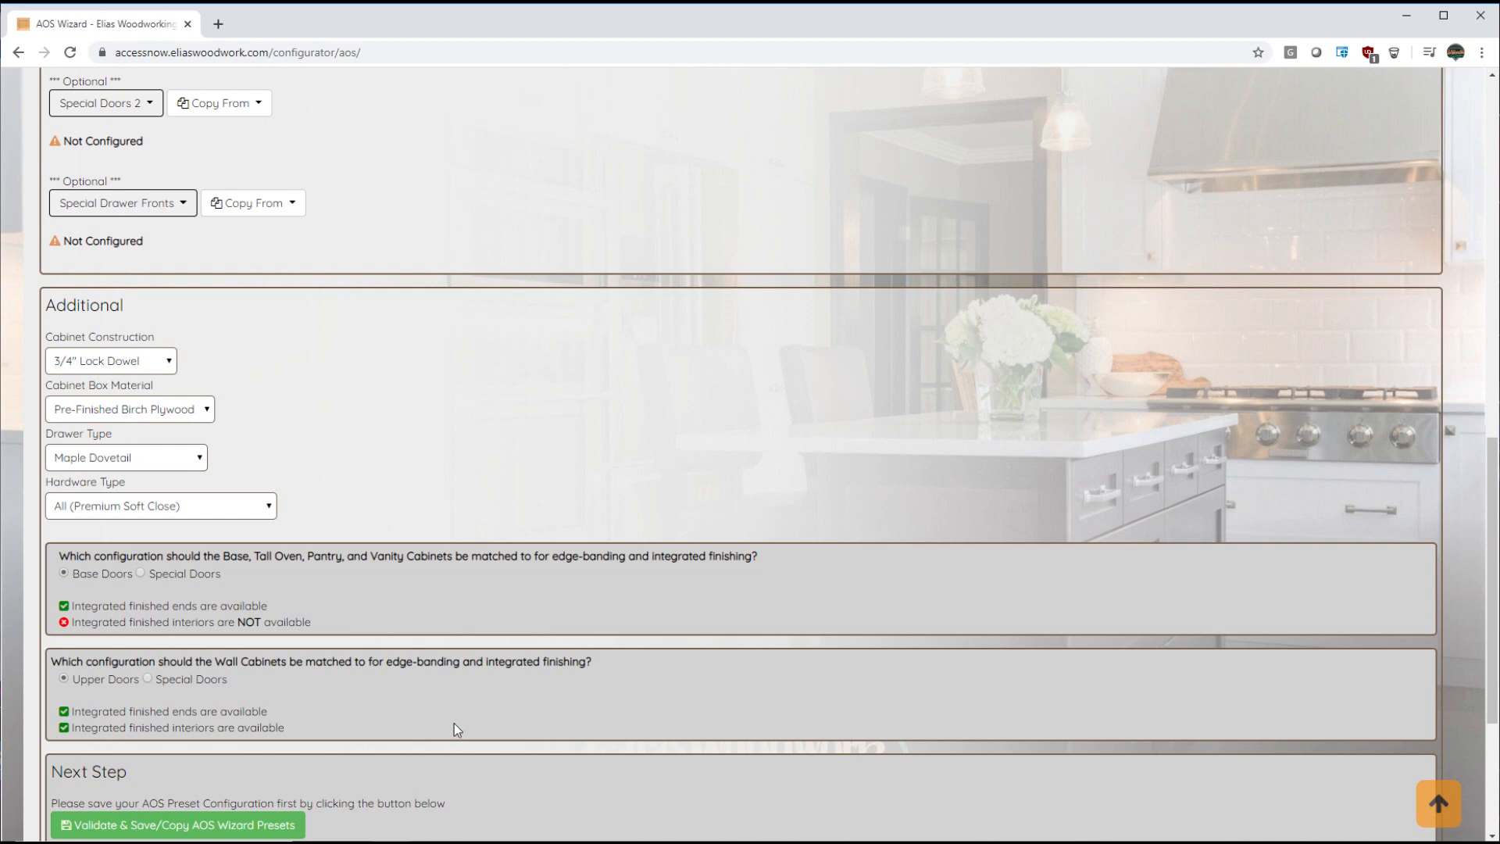
{"action": "scroll", "coordinate": [453, 723], "scroll_direction": "up", "scroll_amount": 14}
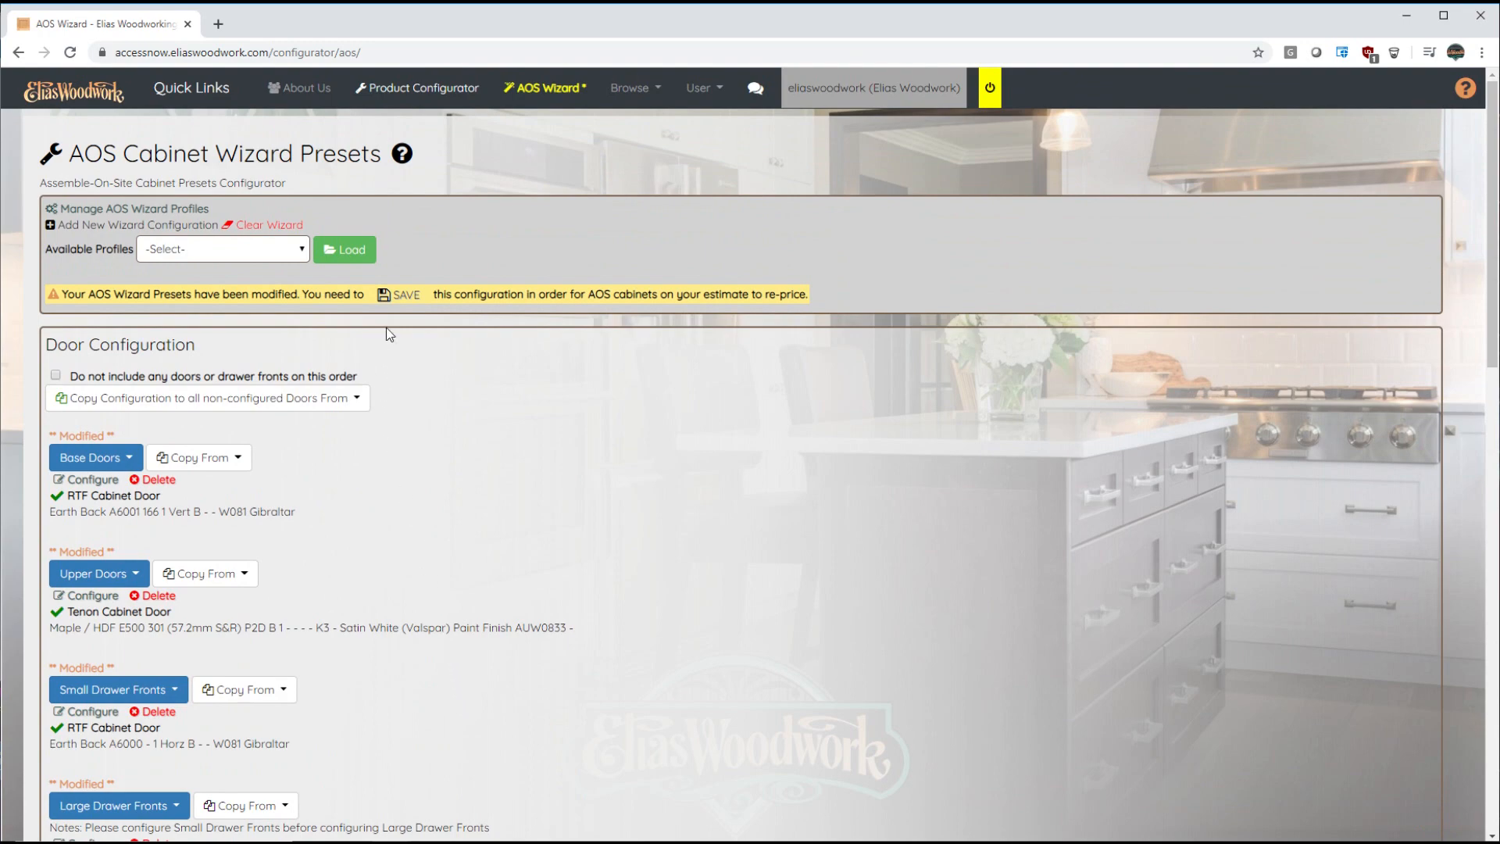
{"action": "left_click", "coordinate": [398, 294]}
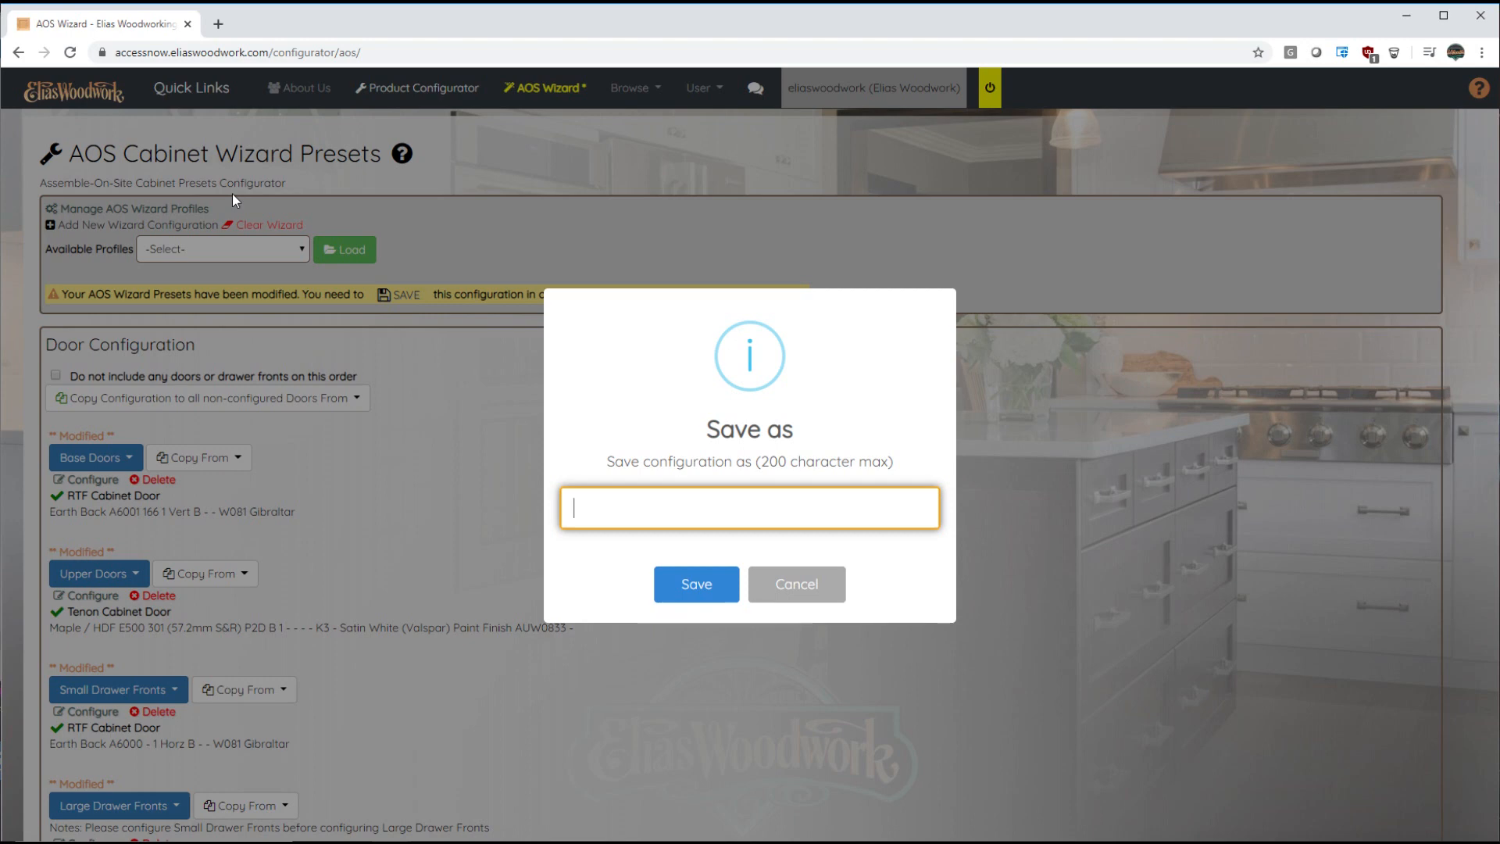
{"action": "type", "text": "Test Cabinets"}
{"action": "left_click", "coordinate": [688, 586]}
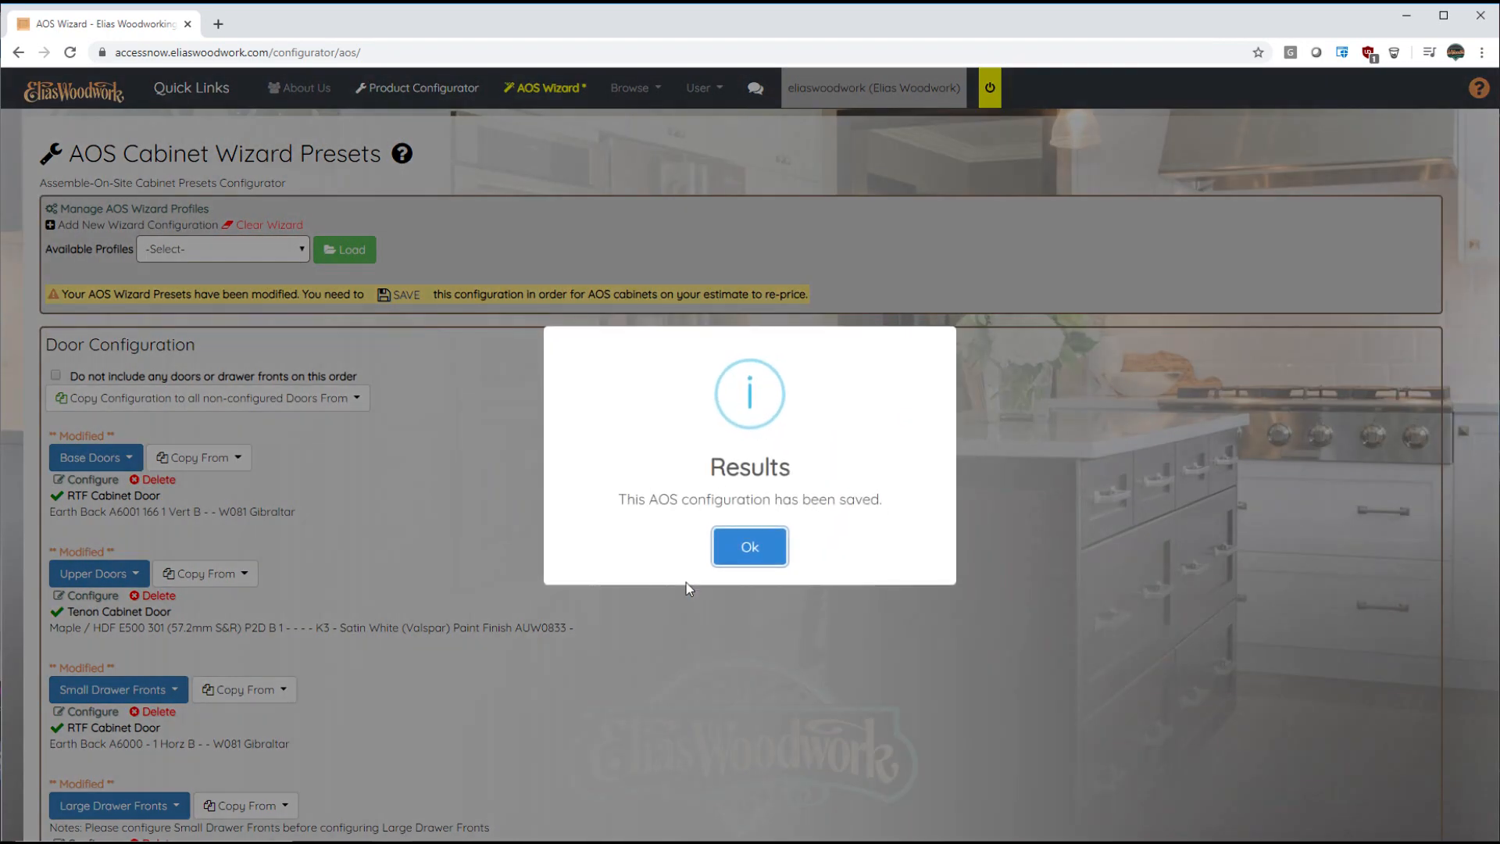
{"action": "left_click", "coordinate": [732, 544]}
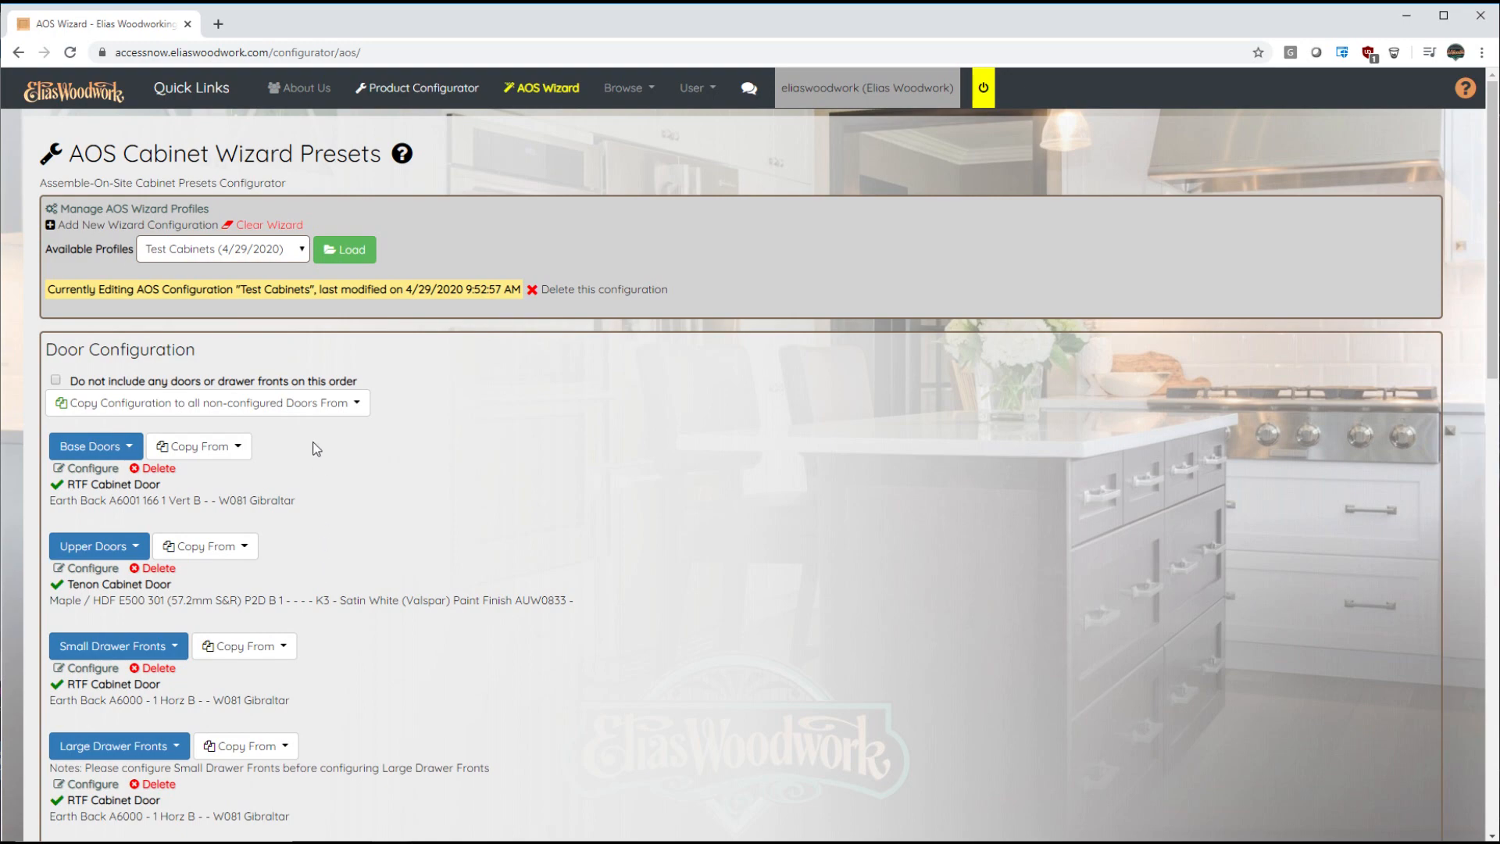
Clear the current presets from the AOS Wizard and go to the Product Configurator.
{"action": "left_click", "coordinate": [274, 226]}
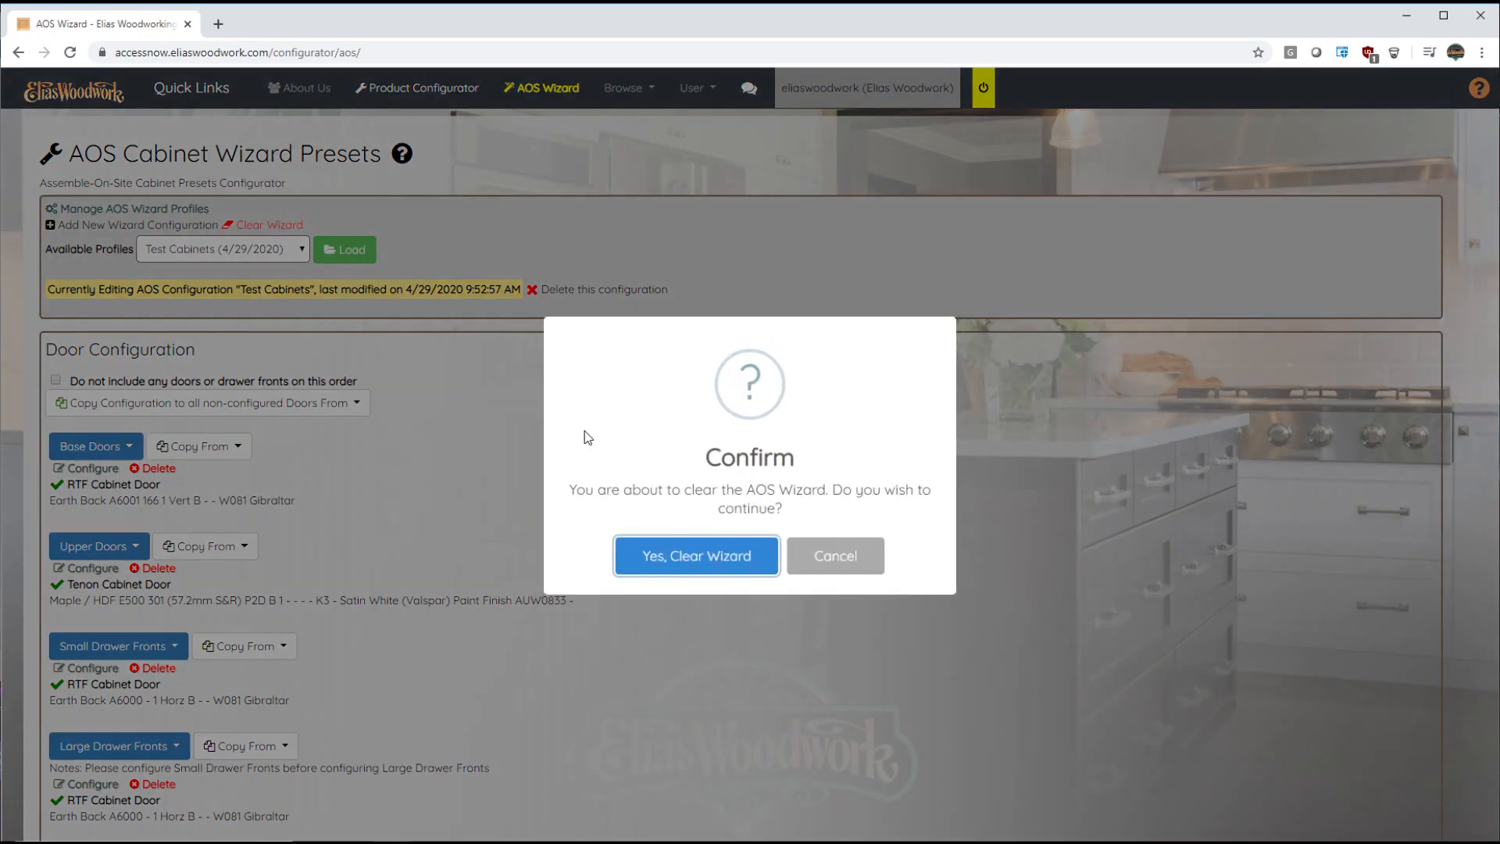
{"action": "left_click", "coordinate": [677, 557]}
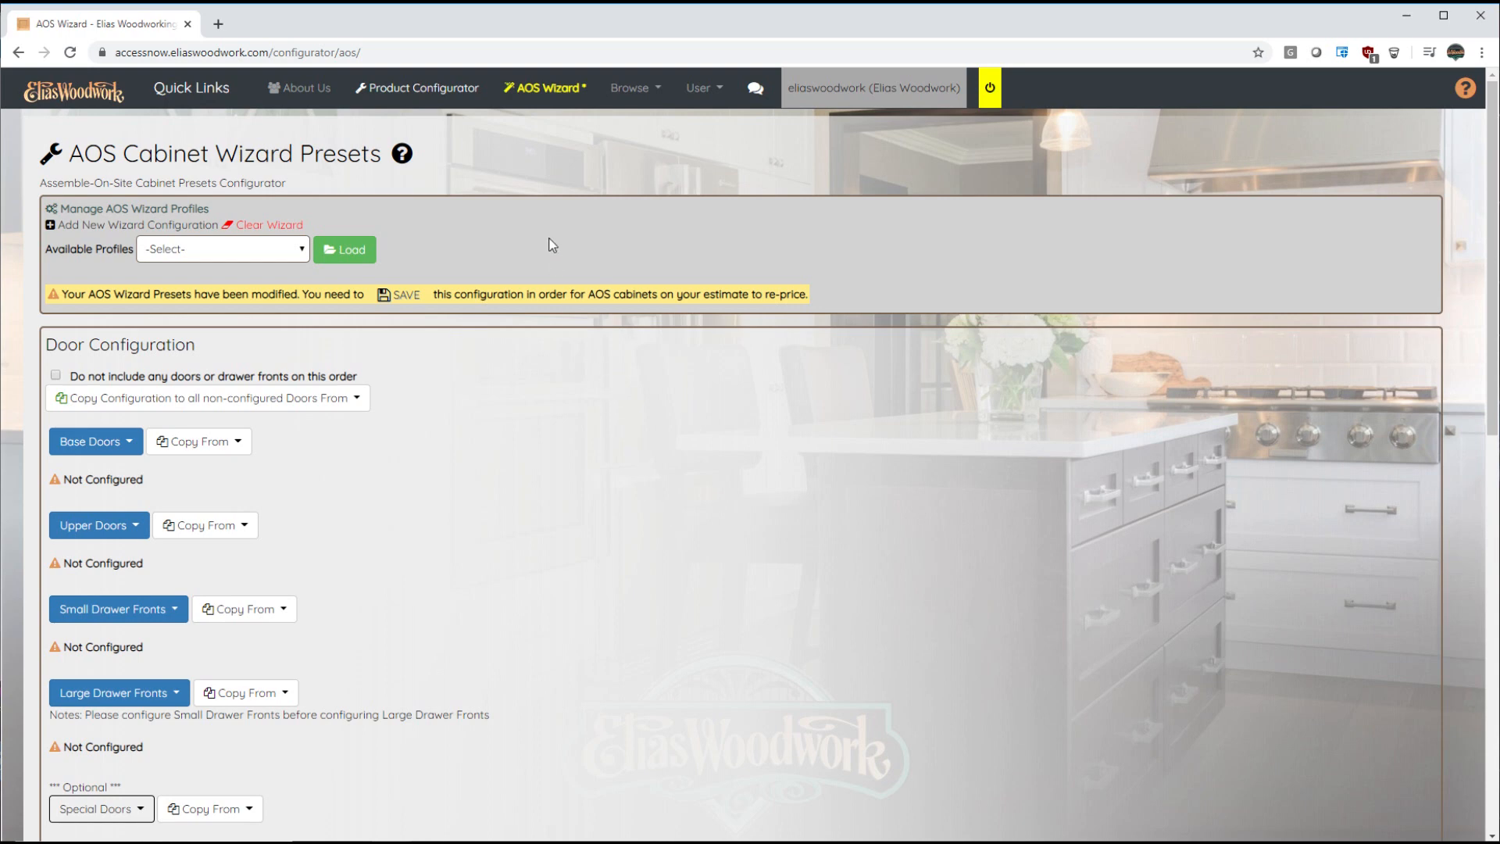
{"action": "left_click", "coordinate": [446, 89]}
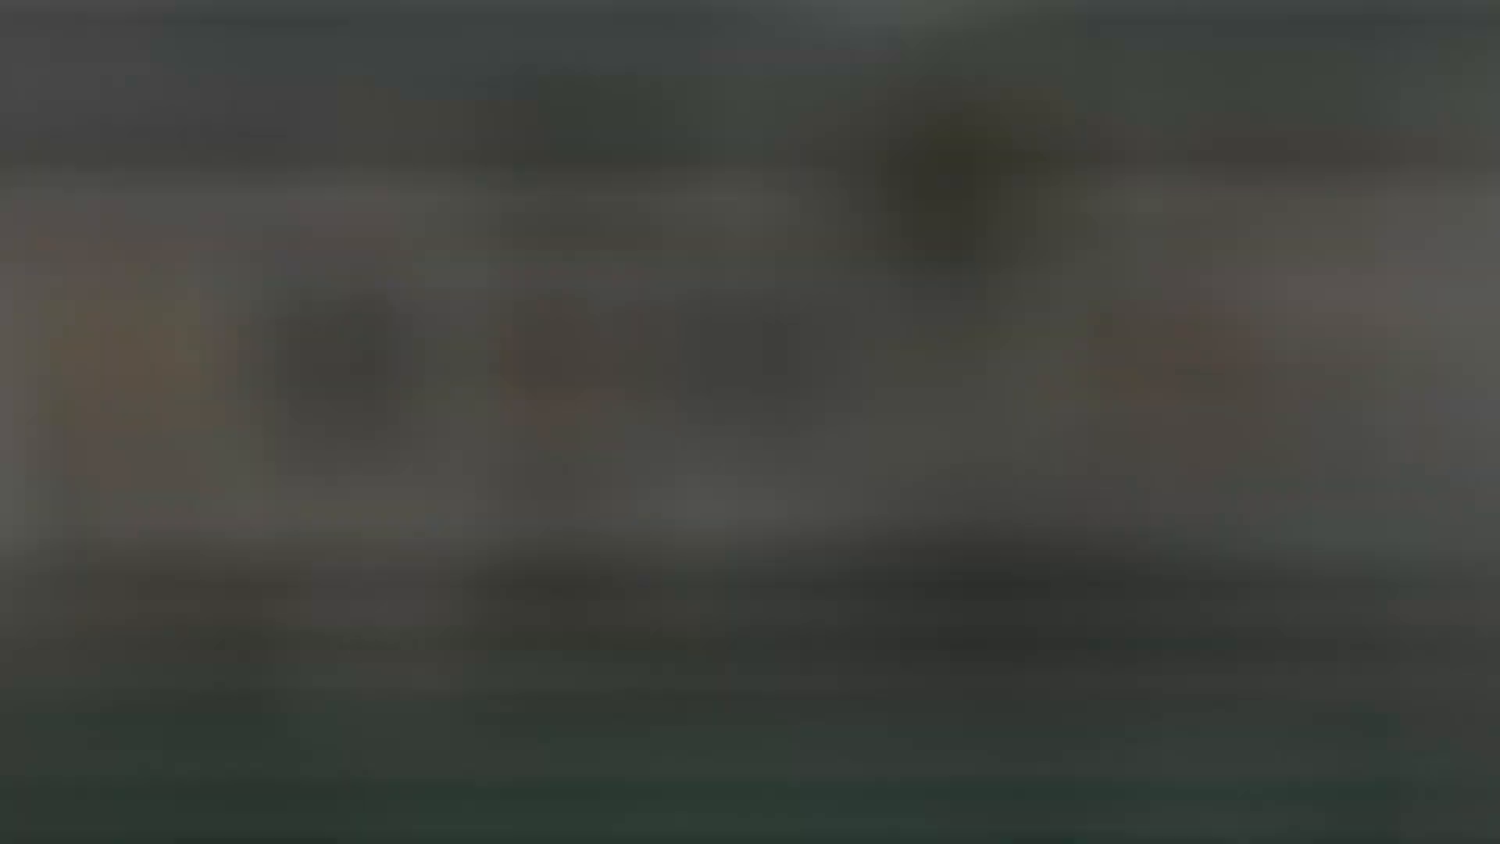